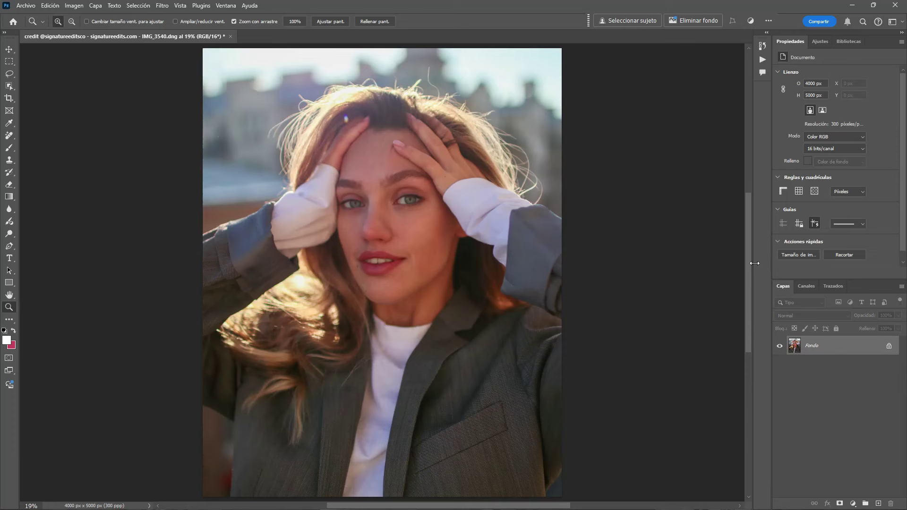
Zoom in on the woman's face, then fit the whole image in the window
left_click(410, 235)
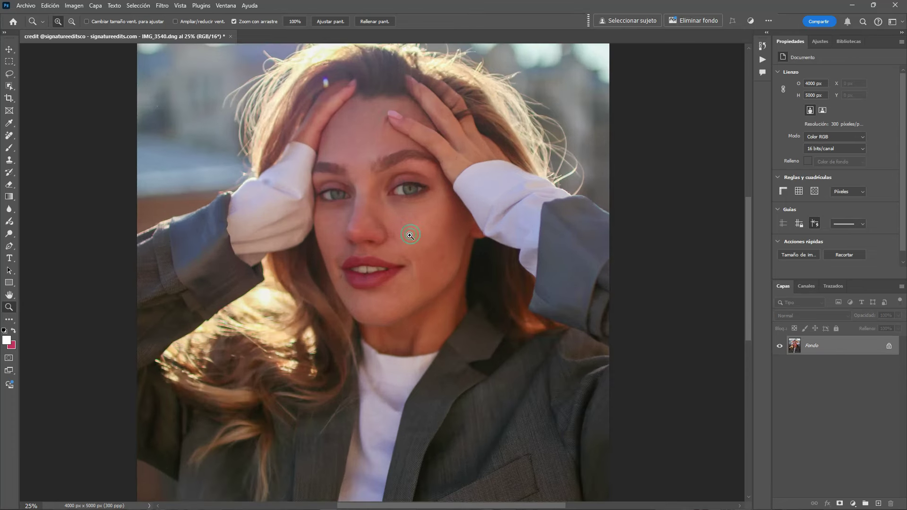
left_click(409, 236)
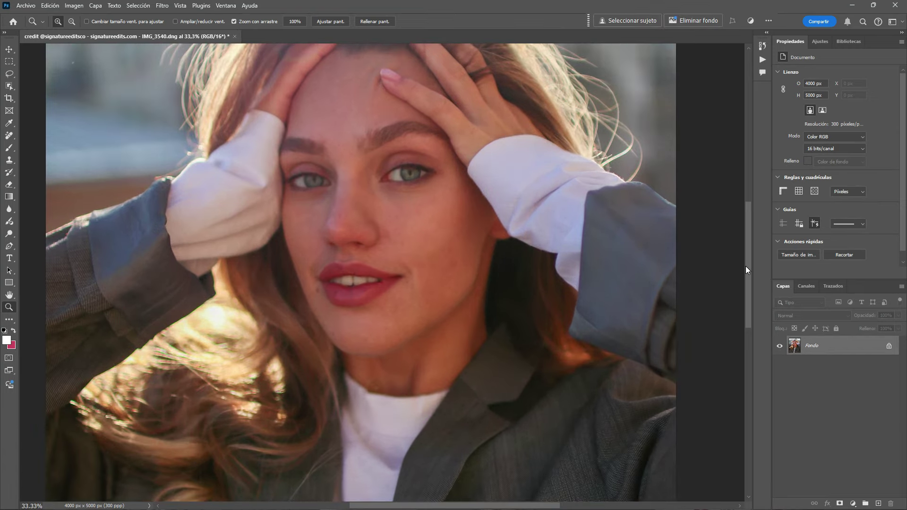
scroll(746, 265, "up", 3)
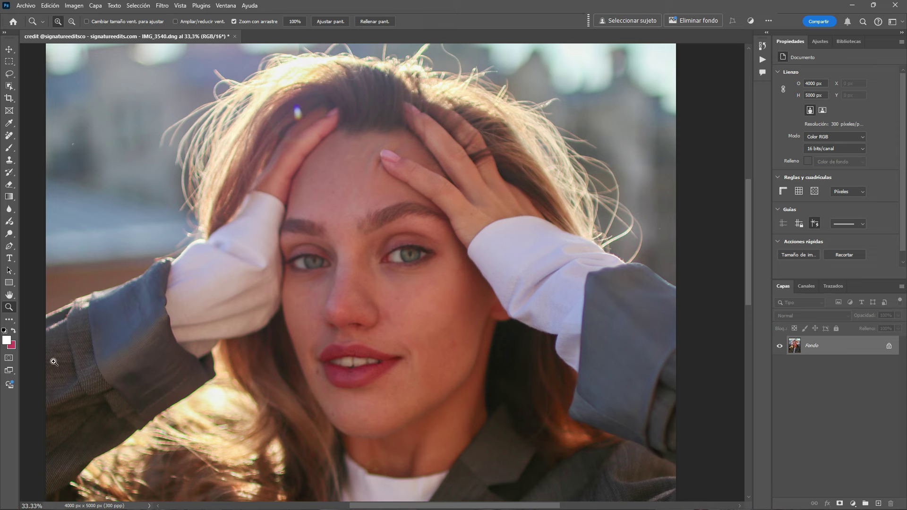
left_click(325, 24)
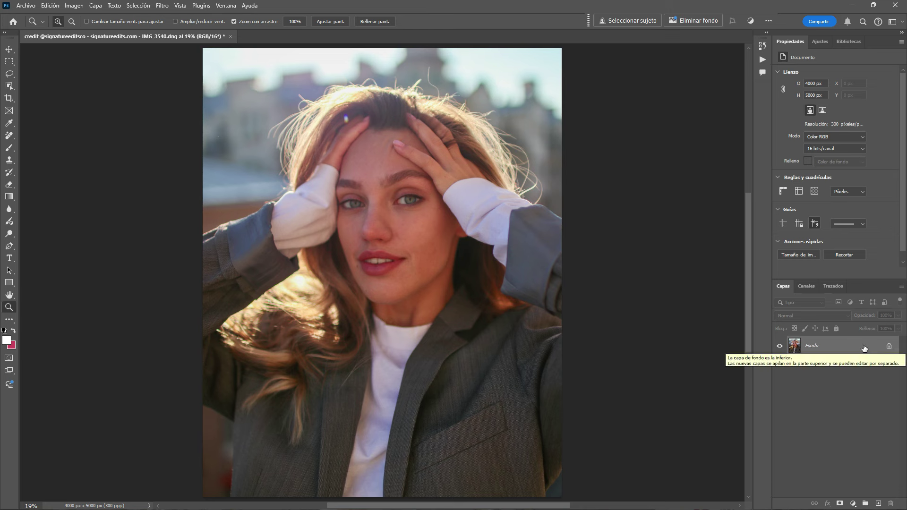
Duplicate the photo twice, setting the lower copy Capa 1 to Superponer blending
key("ctrl+j")
key("ctrl+j")
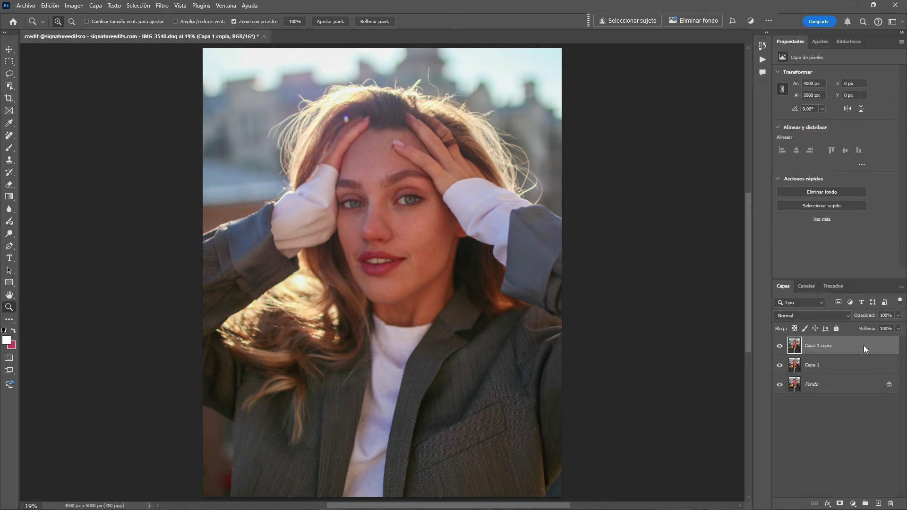
left_click(839, 367)
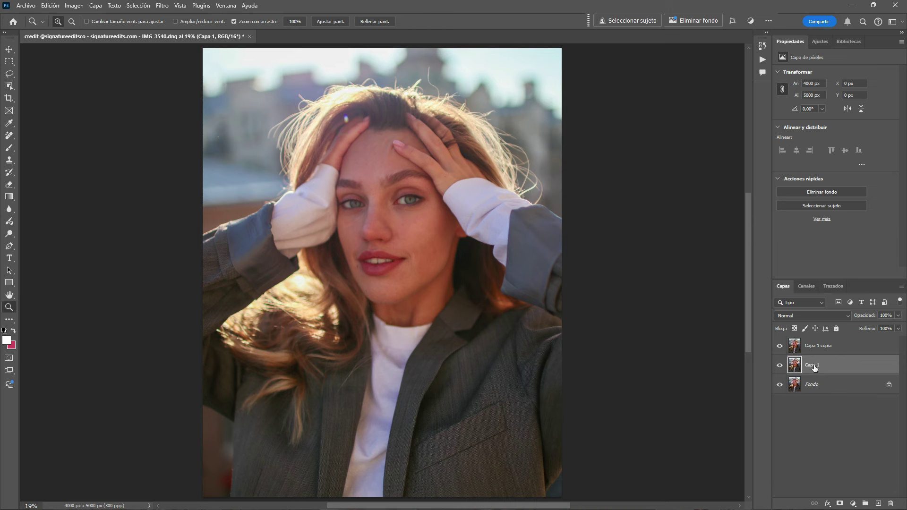
left_click(806, 315)
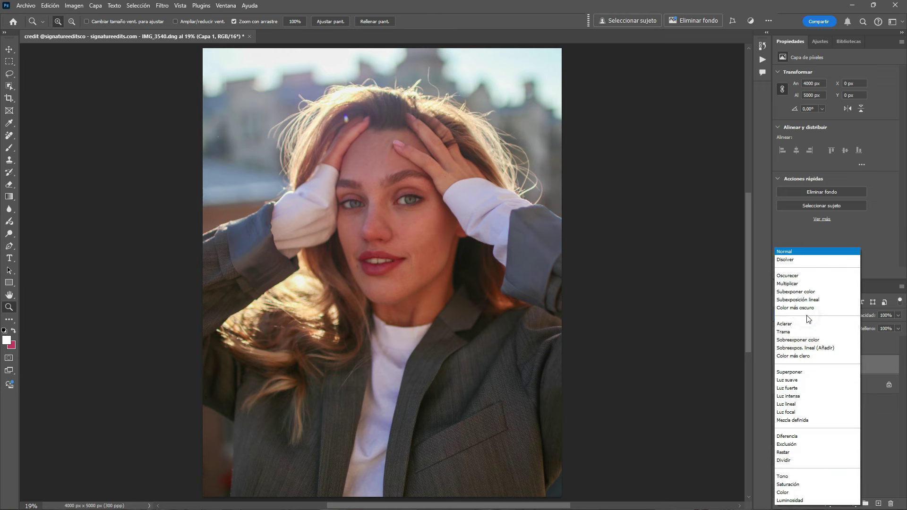
key("Escape")
left_click(794, 370)
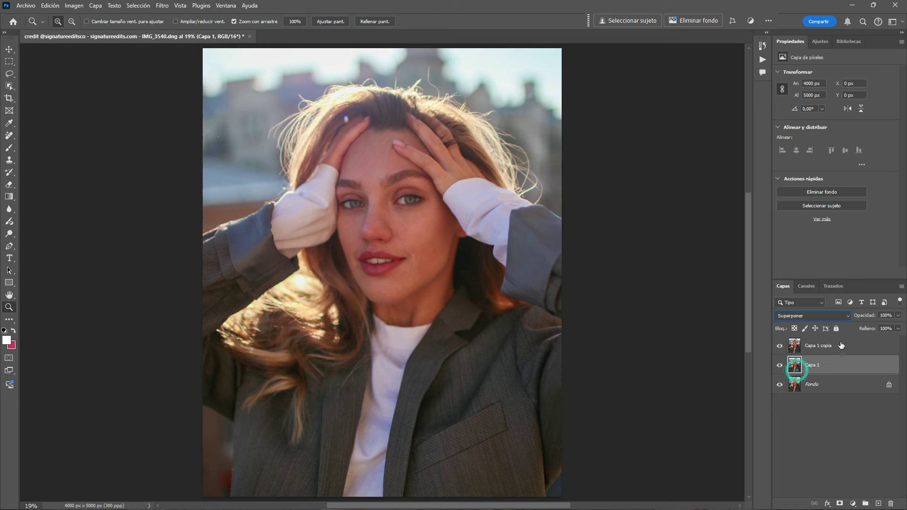
key("ctrl+j")
left_click(850, 347)
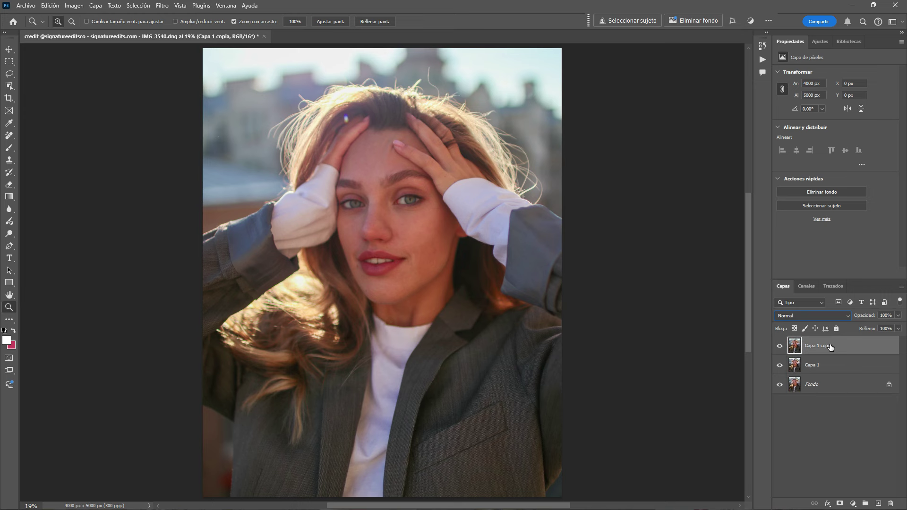
Invert Capa 1 copia, convert it to a smart object and set Luz intensa blending
key("ctrl+i")
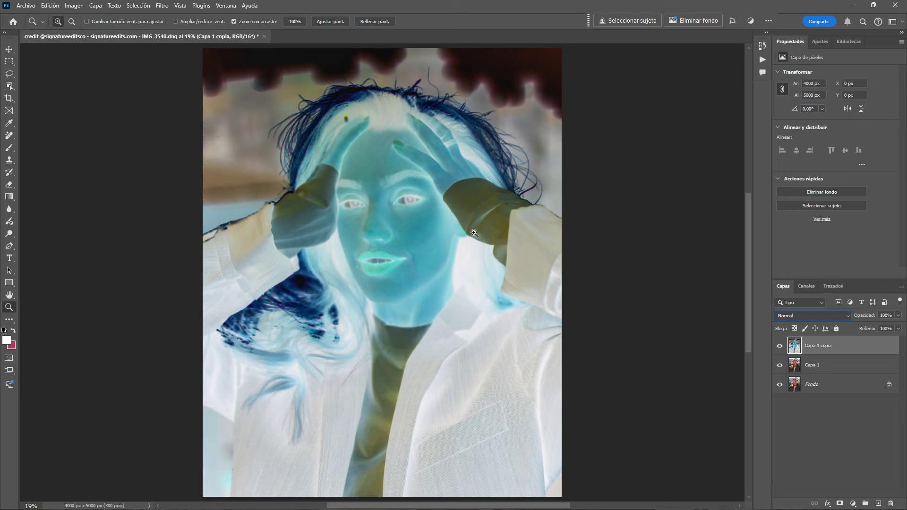
right_click(844, 348)
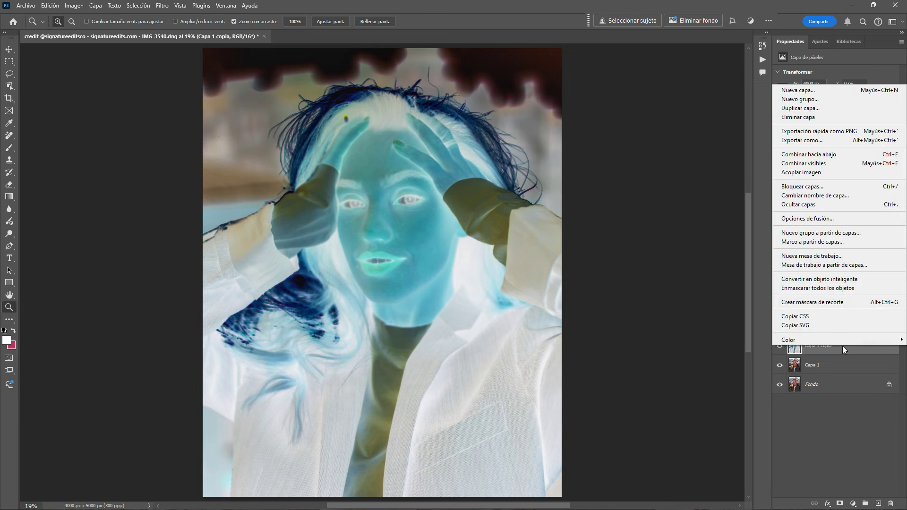
left_click(820, 279)
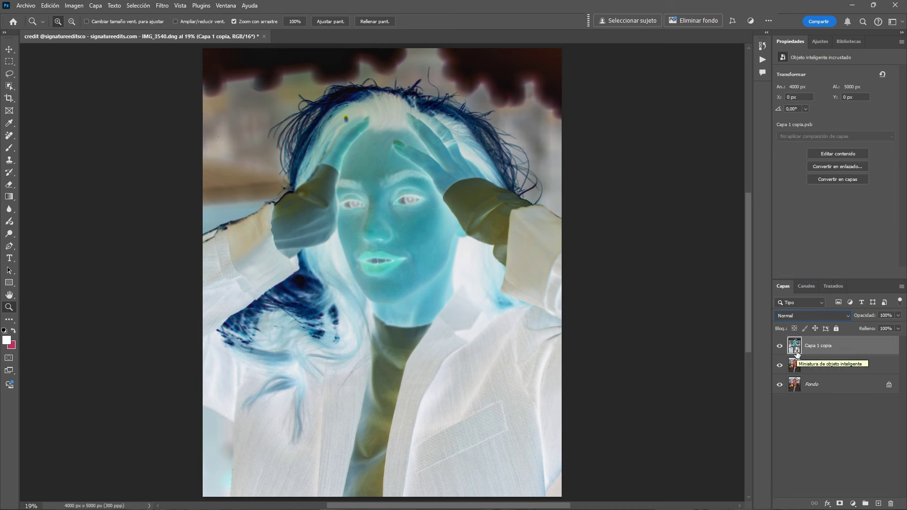
left_click(813, 316)
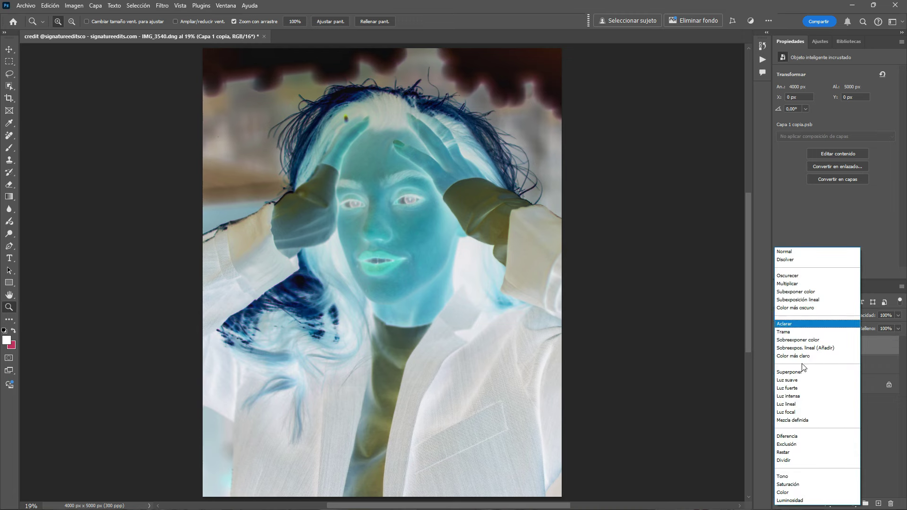
left_click(798, 396)
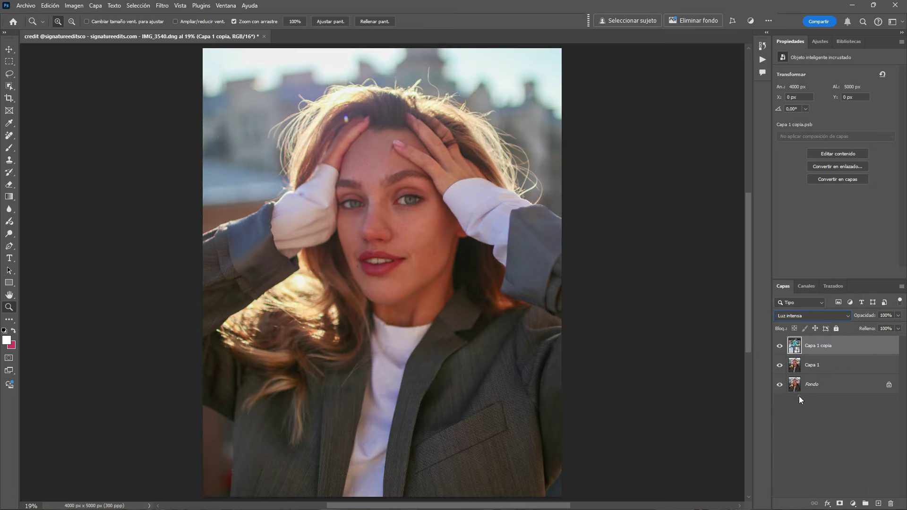
left_click(851, 349)
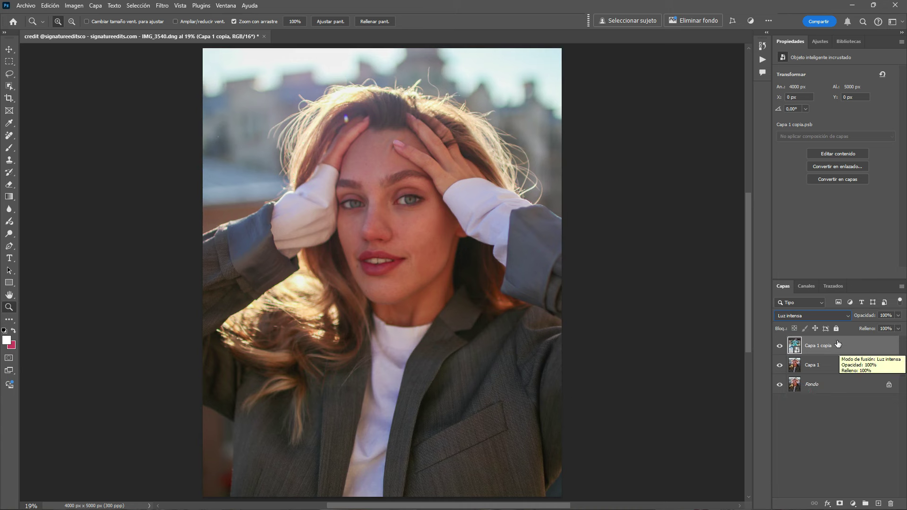
left_click(164, 8)
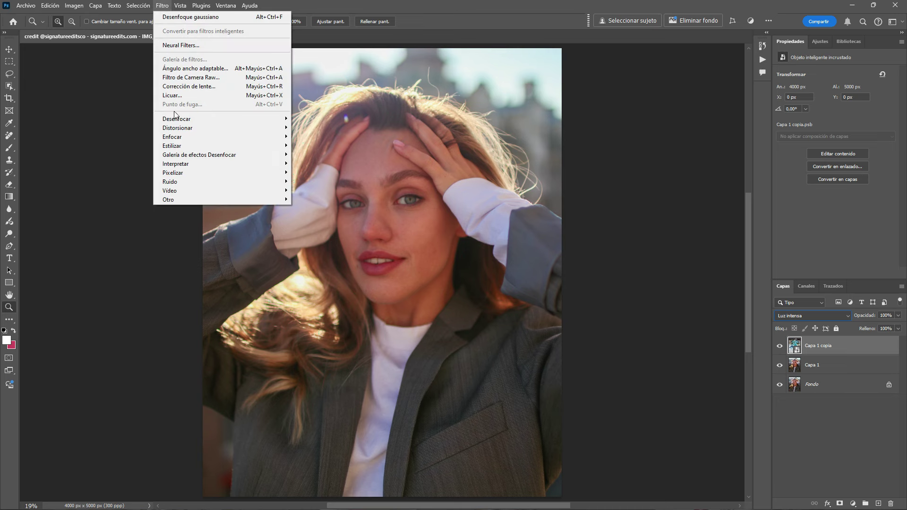
mouse_move(177, 118)
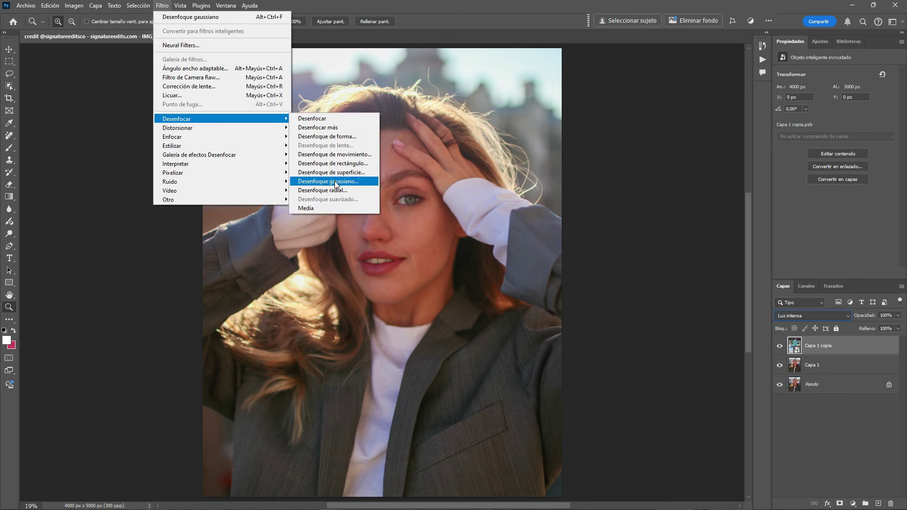
Apply Desenfoque gaussiano to Capa 1 copia, settling on a 6,2-pixel radius after testing
left_click(335, 183)
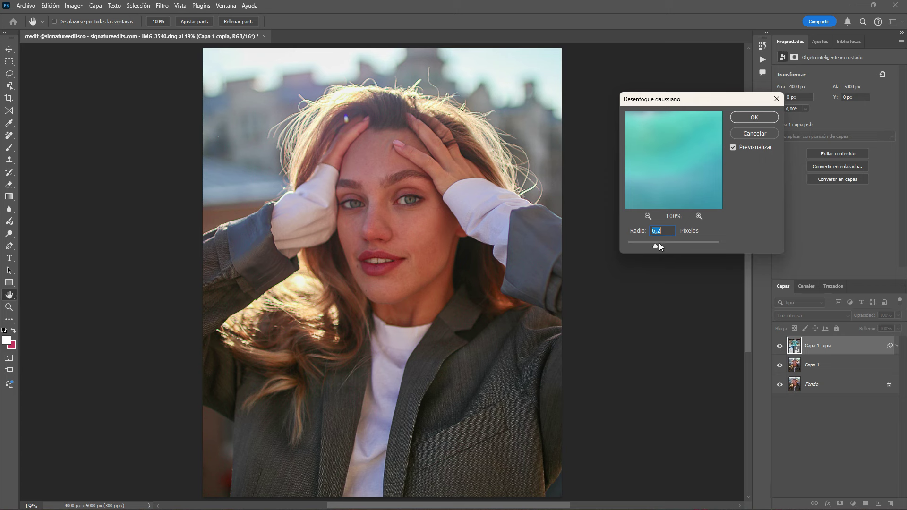
left_click_drag(654, 246, 695, 245)
left_click_drag(695, 245, 719, 245)
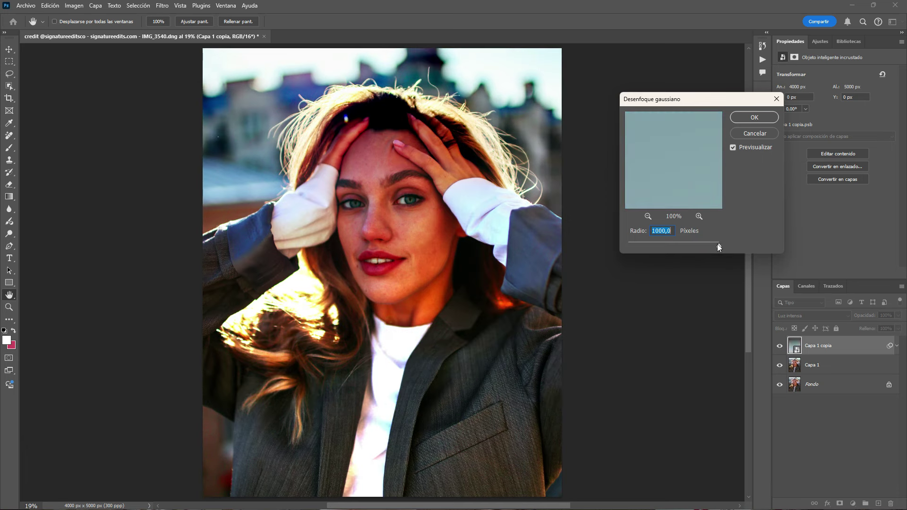
left_click_drag(717, 244, 652, 243)
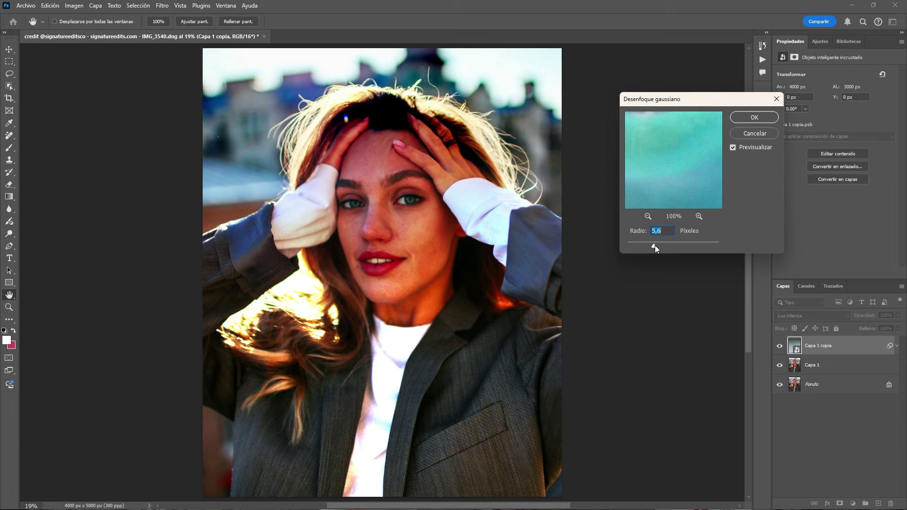
left_click_drag(655, 245, 656, 245)
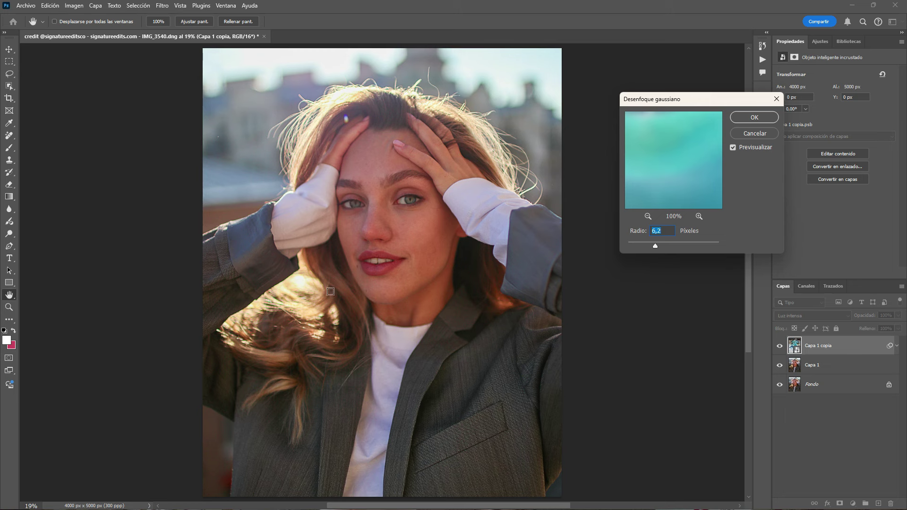
left_click(744, 117)
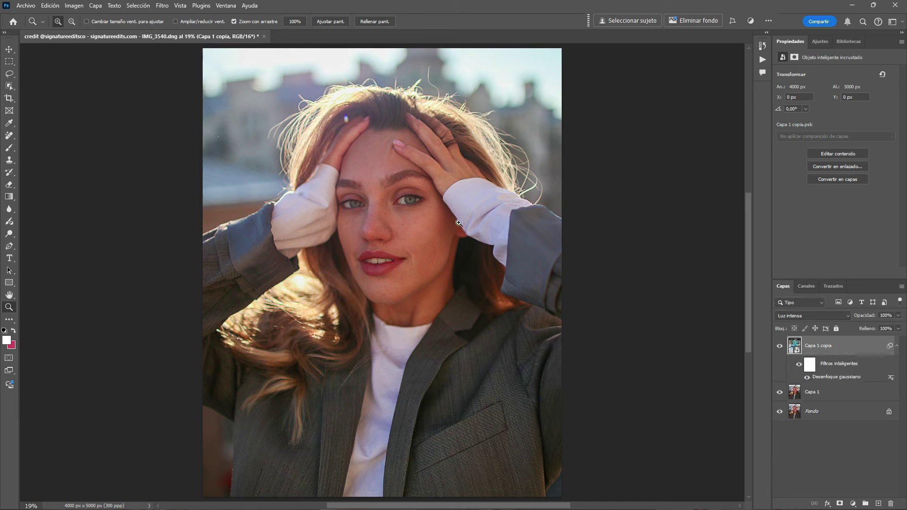
Group Capa 1 and Capa 1 copia together and zoom in on the face
left_click(818, 393, "ctrl")
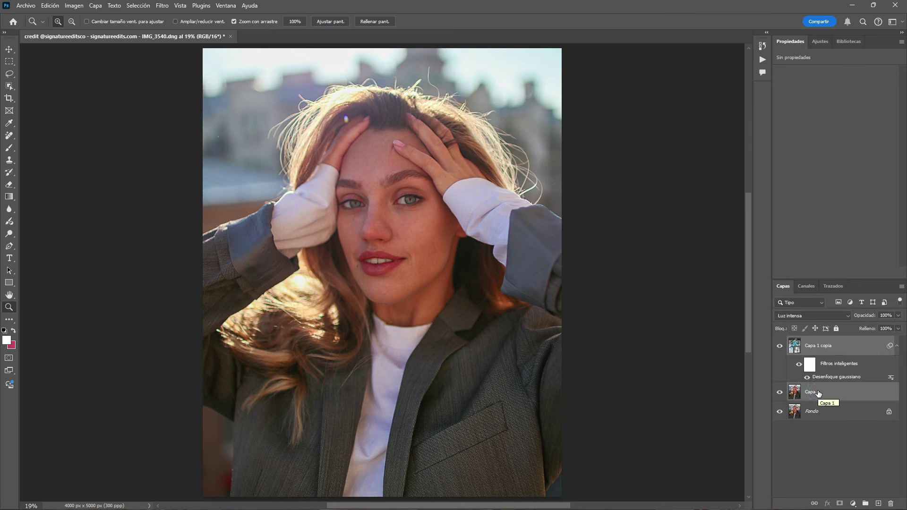
key("ctrl+g")
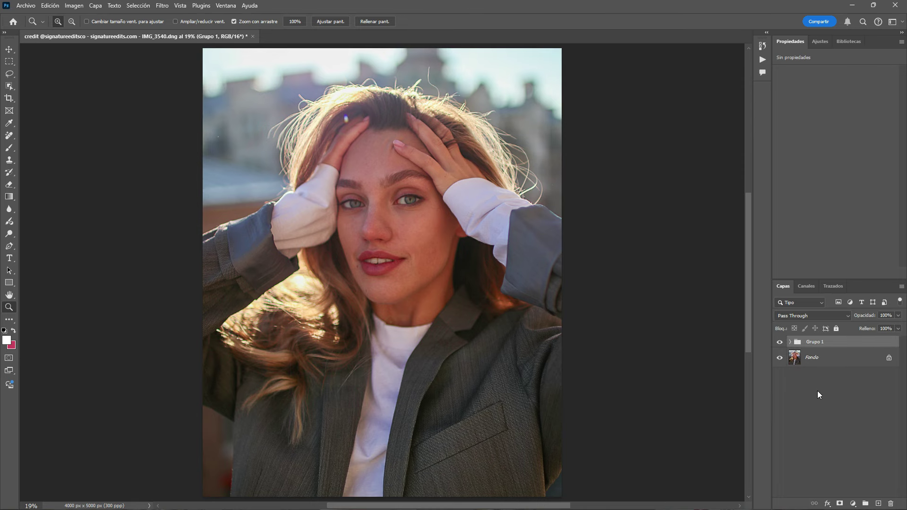
left_click(317, 241)
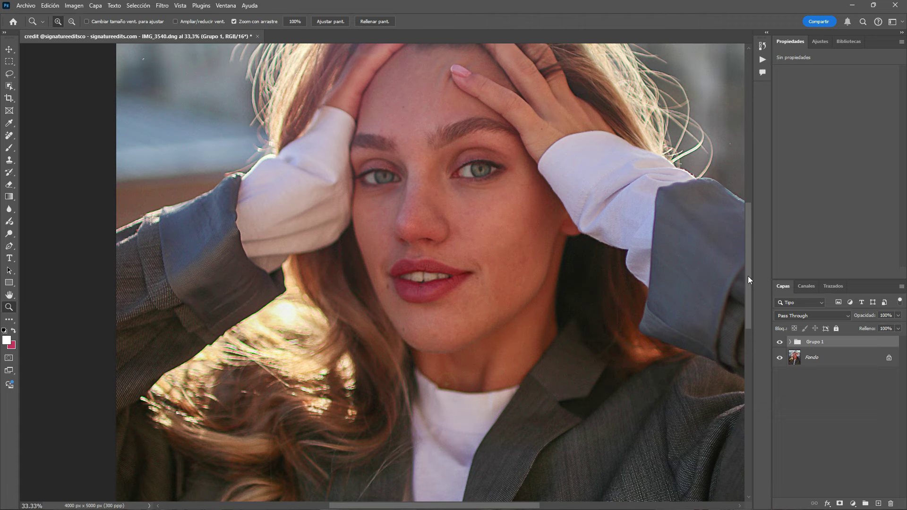
left_click_drag(747, 276, 748, 258)
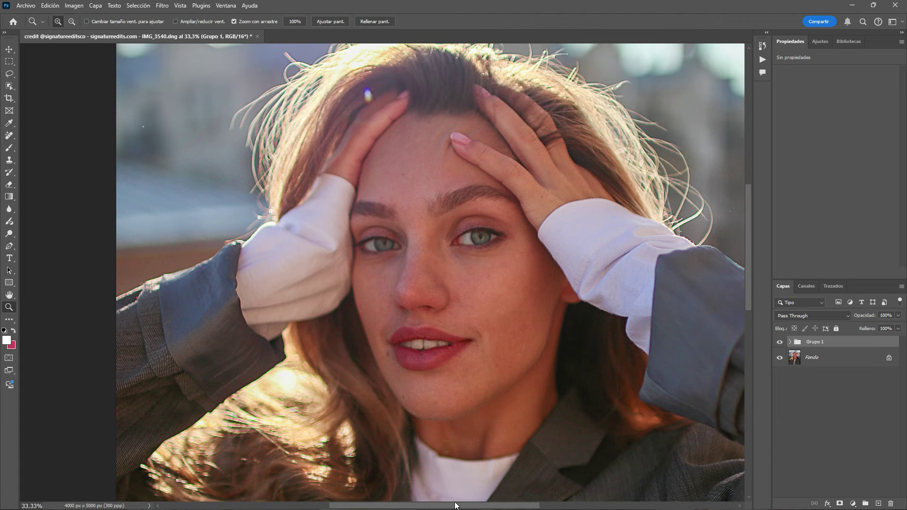
left_click_drag(456, 506, 475, 506)
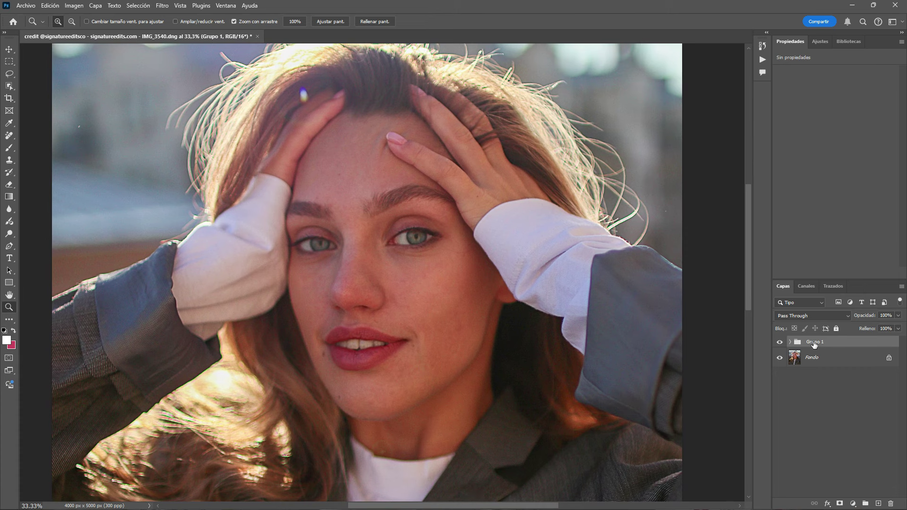
Rename the group to ENFOQUE and hide it
double_click(815, 342)
type("ENFOQUE")
left_click(846, 342)
left_click(780, 343)
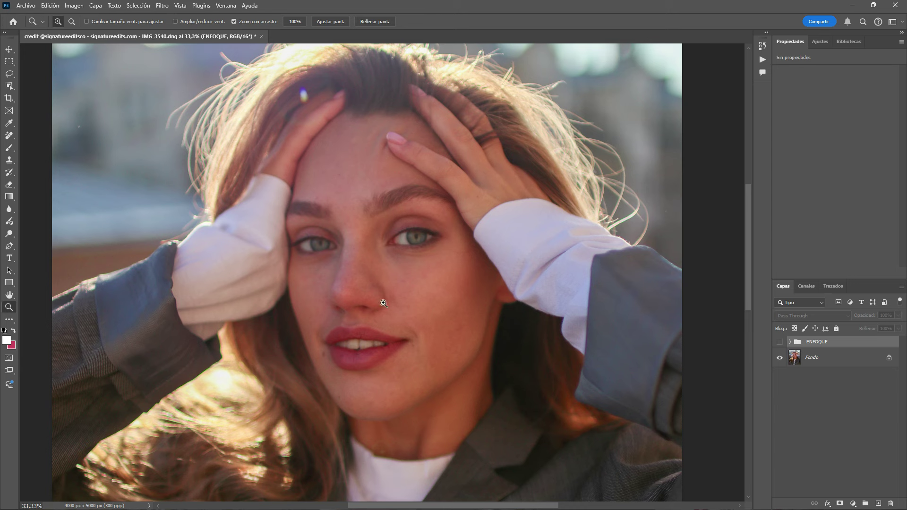
Toggle ENFOQUE on and off to compare, fit the whole photo, and leave it visible
left_click(780, 342)
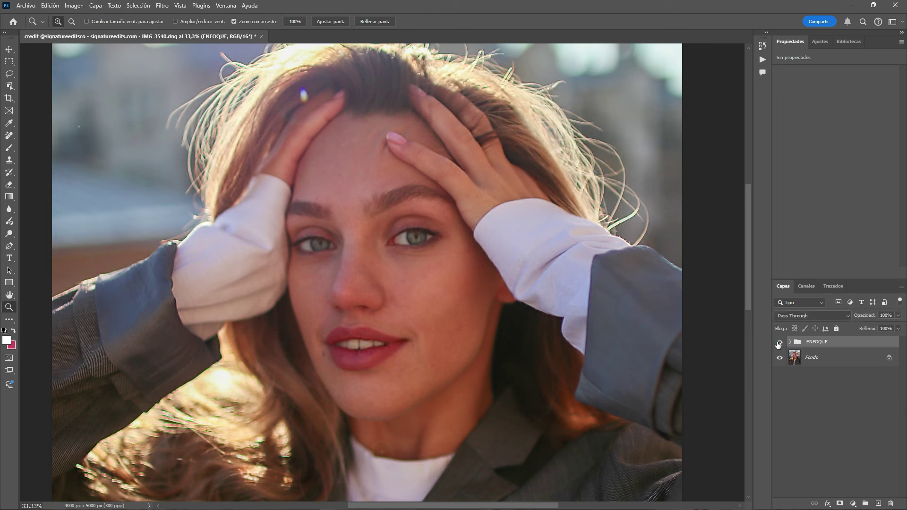
left_click(778, 344)
left_click(778, 343)
left_click(325, 21)
left_click(780, 342)
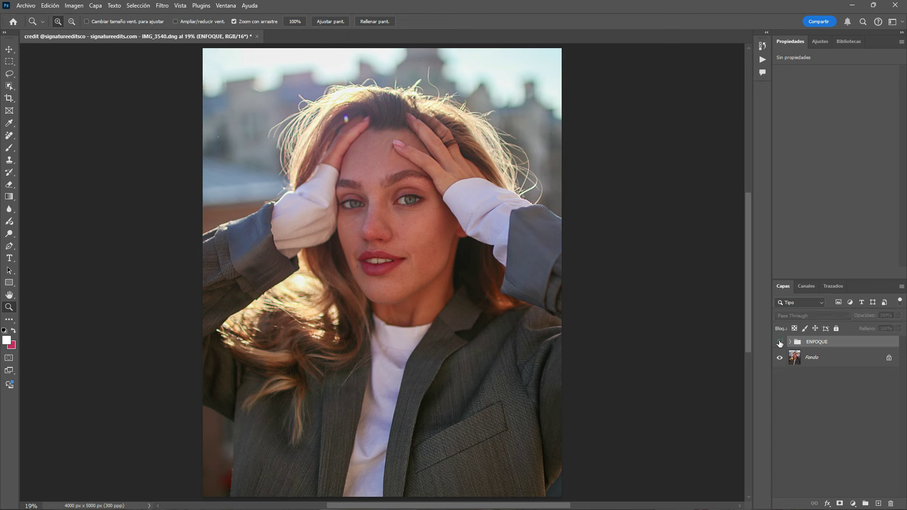
left_click(780, 342)
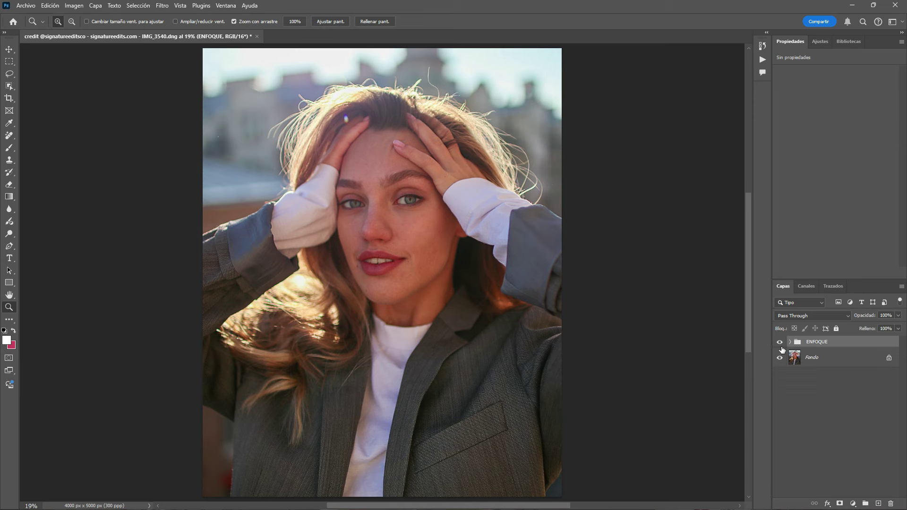
Open the yellow-car portrait 1404.dng from Descargas unadjusted, accepting the colour profile
left_click(27, 7)
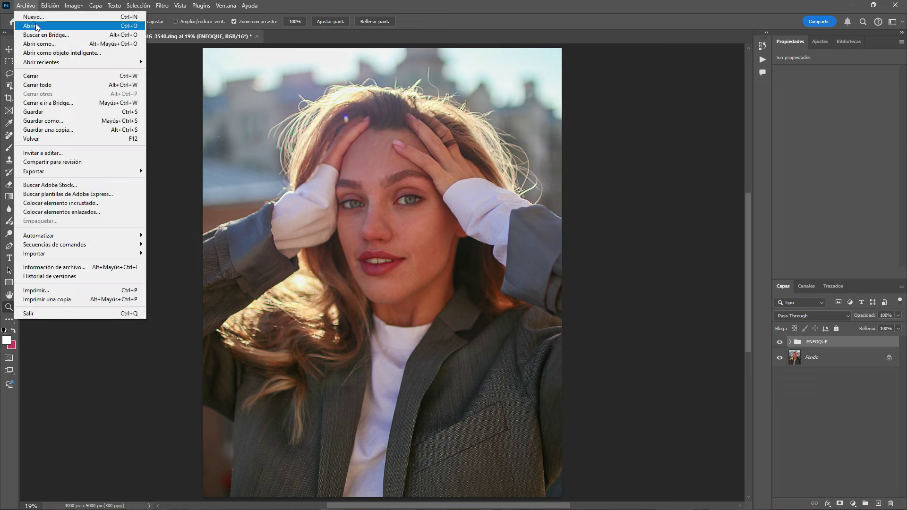
left_click(35, 26)
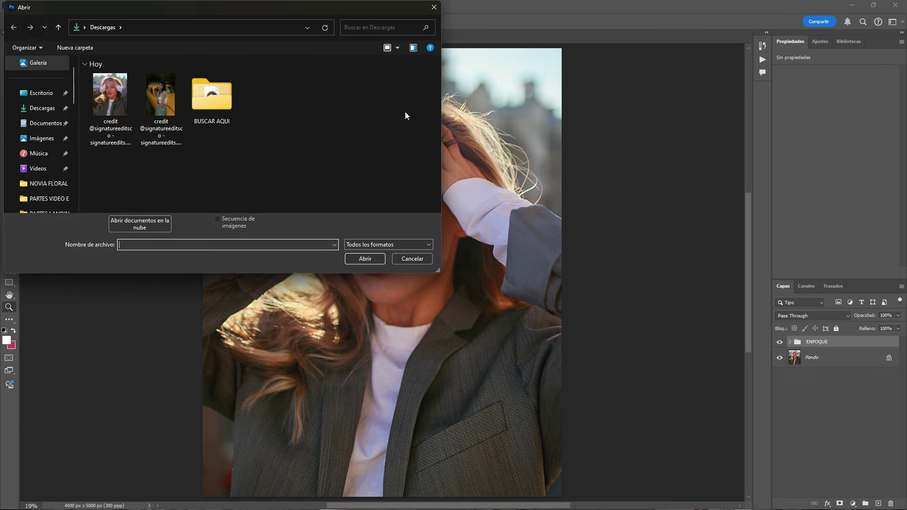
left_click(172, 99)
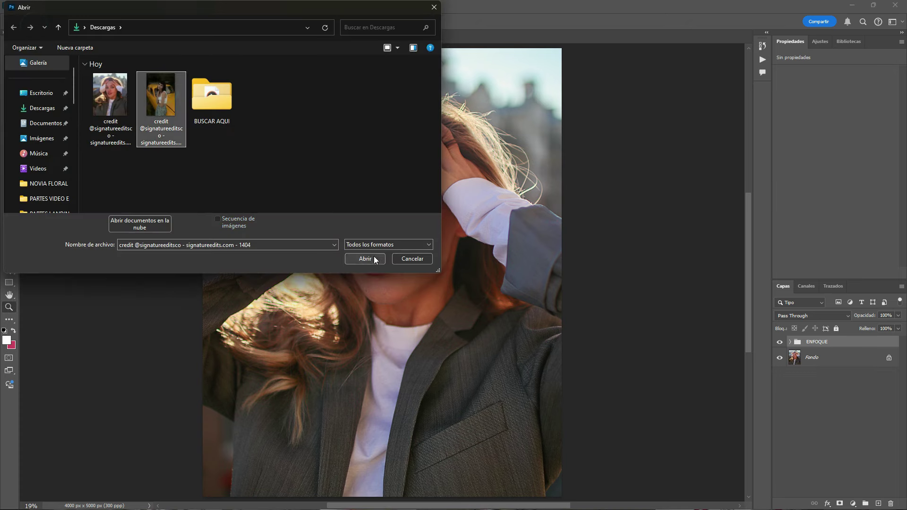
left_click(373, 259)
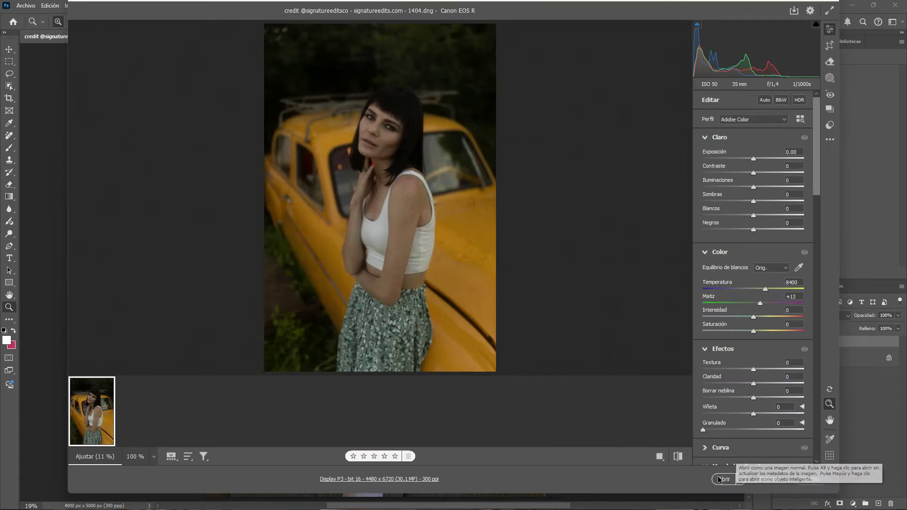
left_click(720, 480)
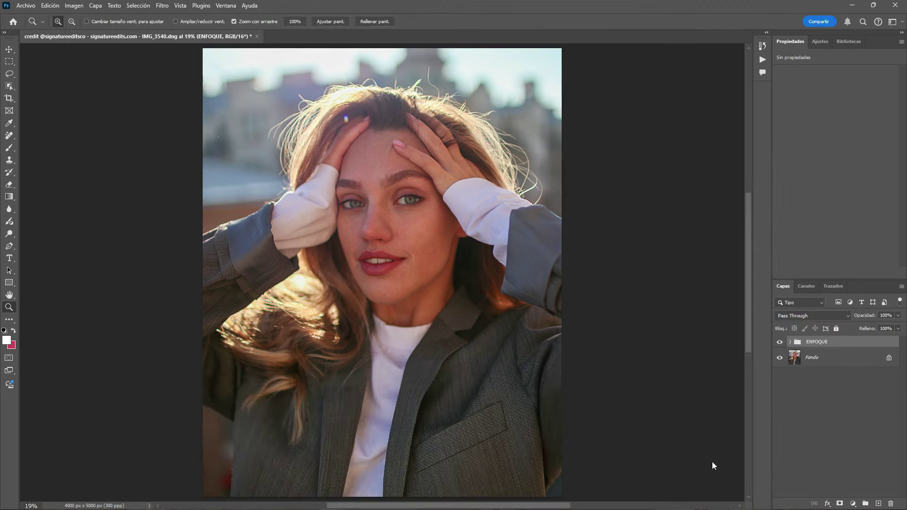
left_click(489, 229)
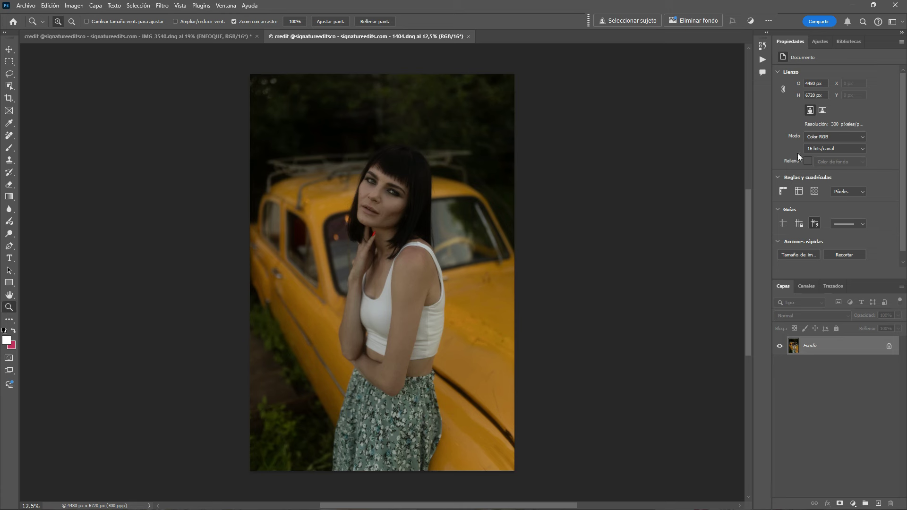
Play the Enfoque action from the ENFOQUE set, stop it at the error, and collapse the set
left_click(762, 60)
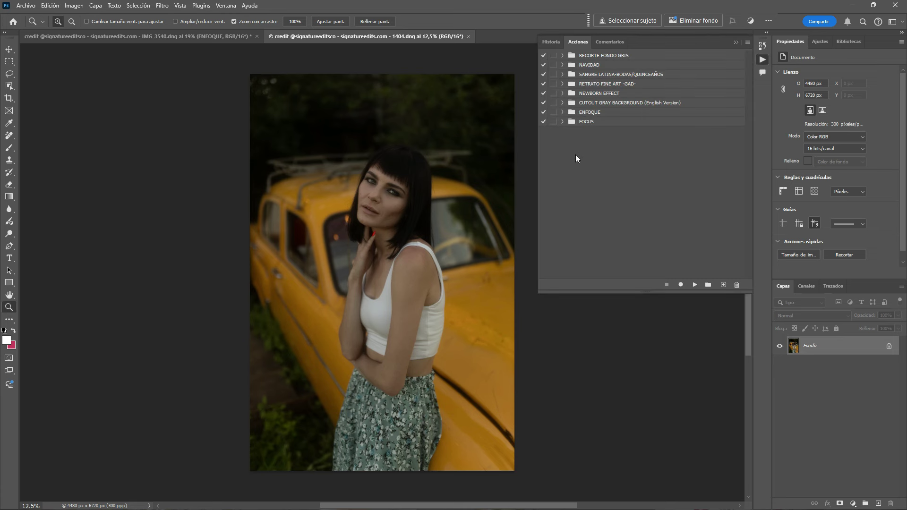
left_click(600, 114)
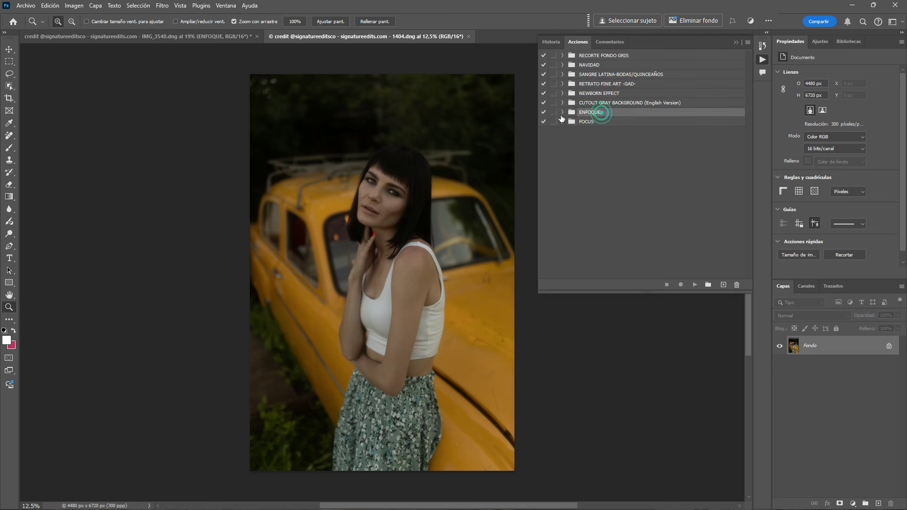
left_click(562, 112)
left_click(594, 126)
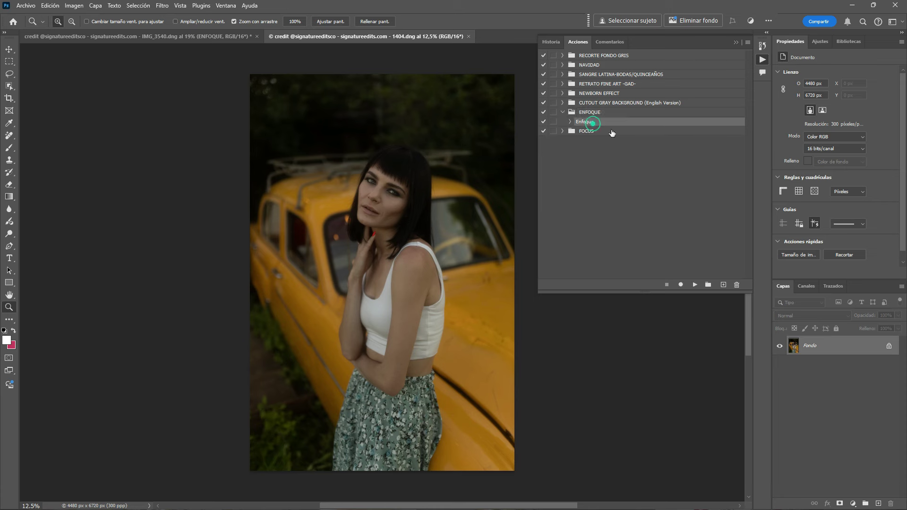
left_click(695, 285)
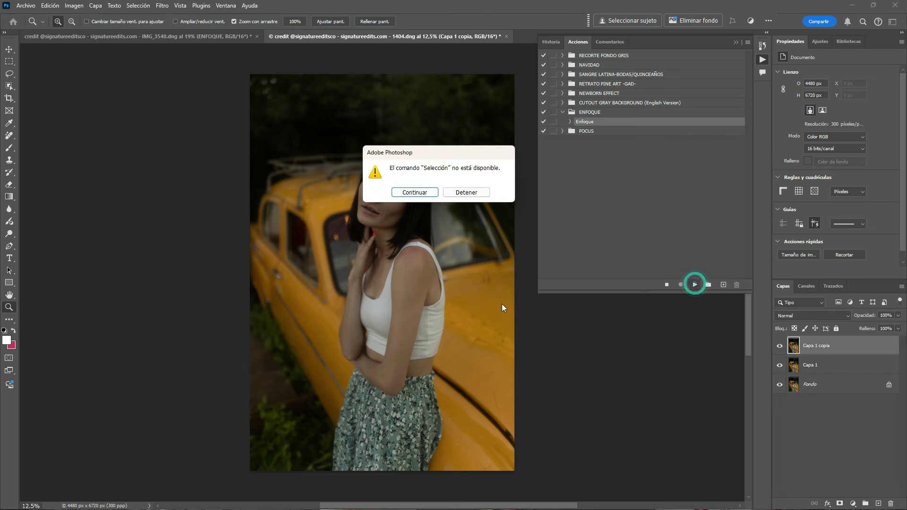
left_click(463, 192)
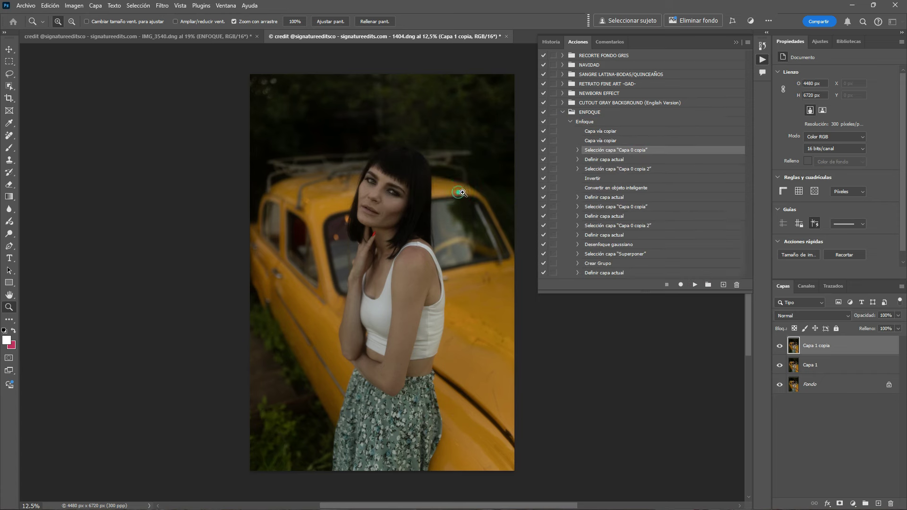
left_click(570, 122)
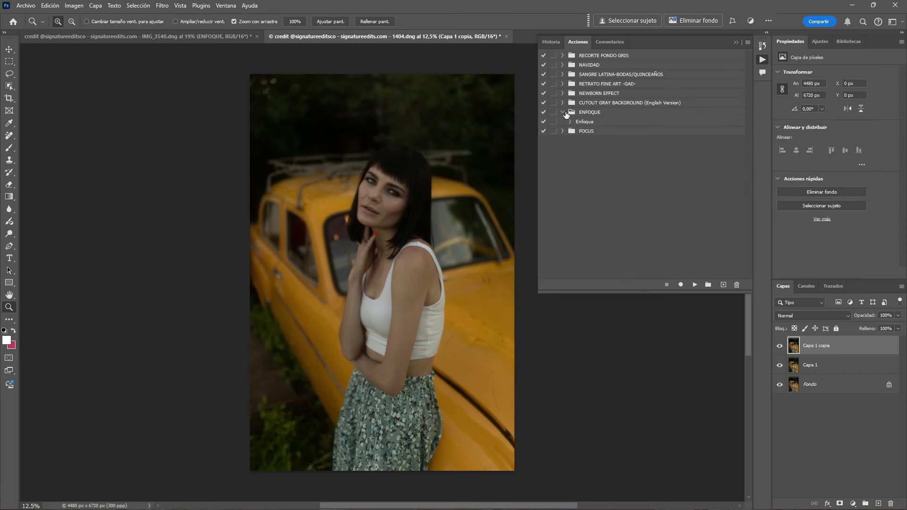
left_click(565, 112)
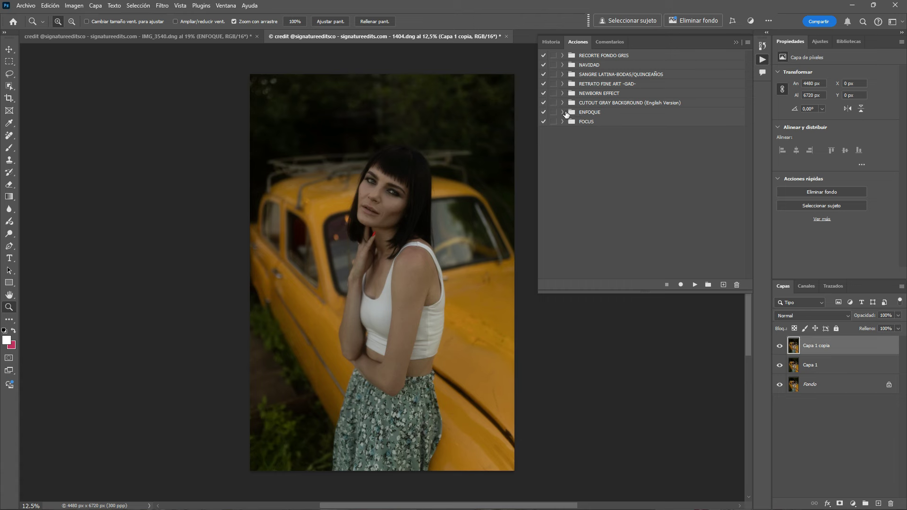
Delete the leftover Capa 1 and Capa 1 copia layers and unlock the background
left_click(846, 366, "shift")
right_click(846, 364)
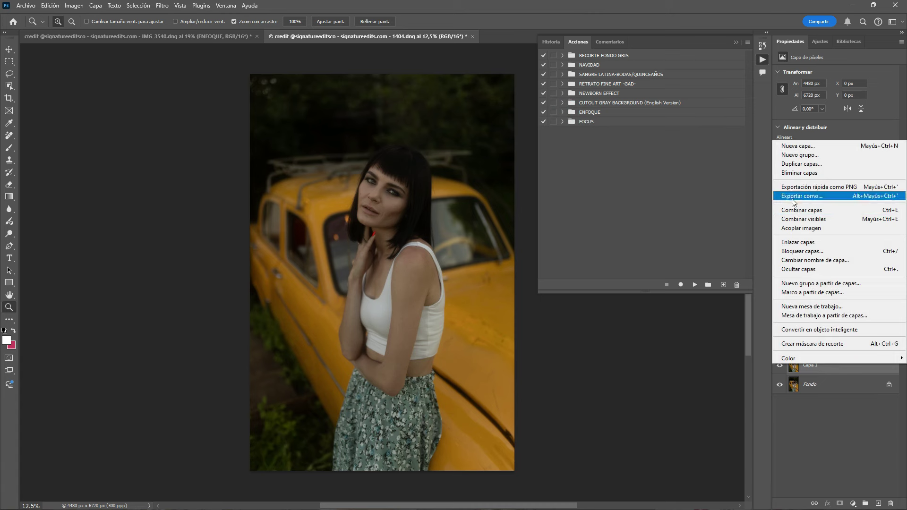
left_click(799, 173)
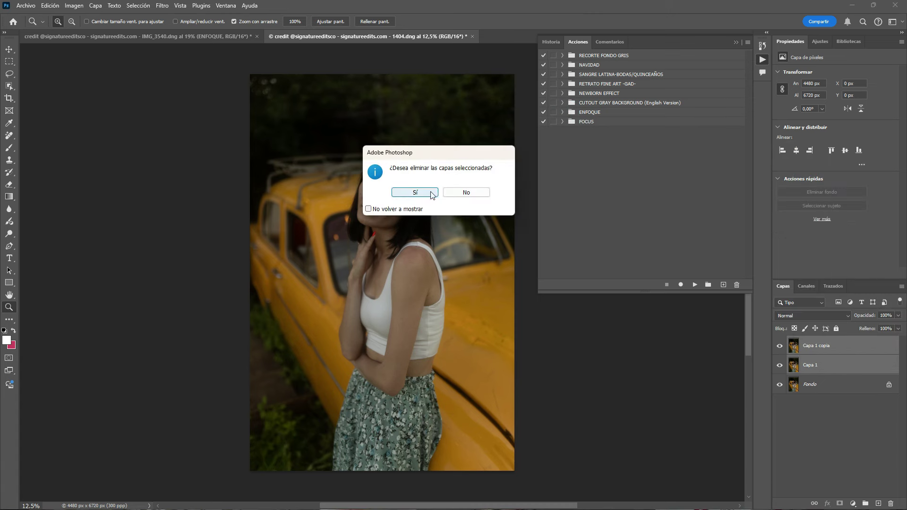
left_click(428, 191)
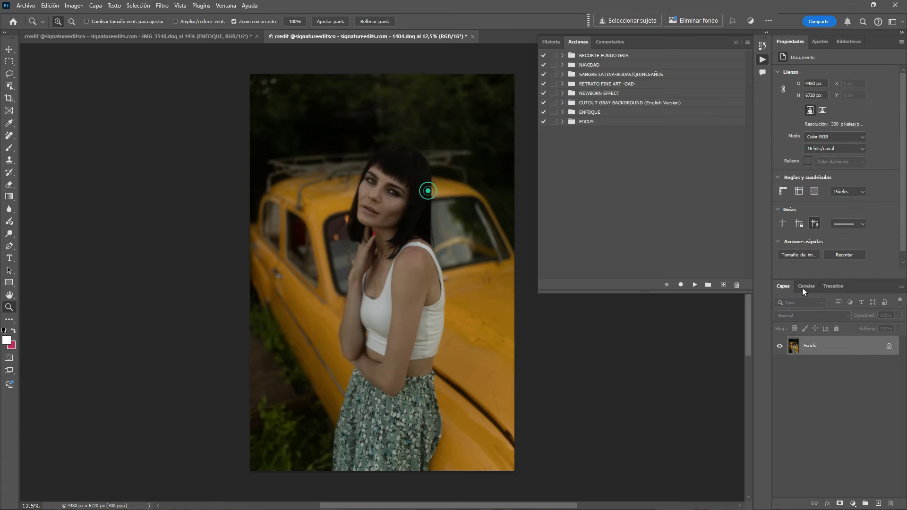
left_click(889, 347)
Rerun the Enfoque action from the ENFOQUE set on the unlocked photo
left_click(562, 112)
left_click(590, 122)
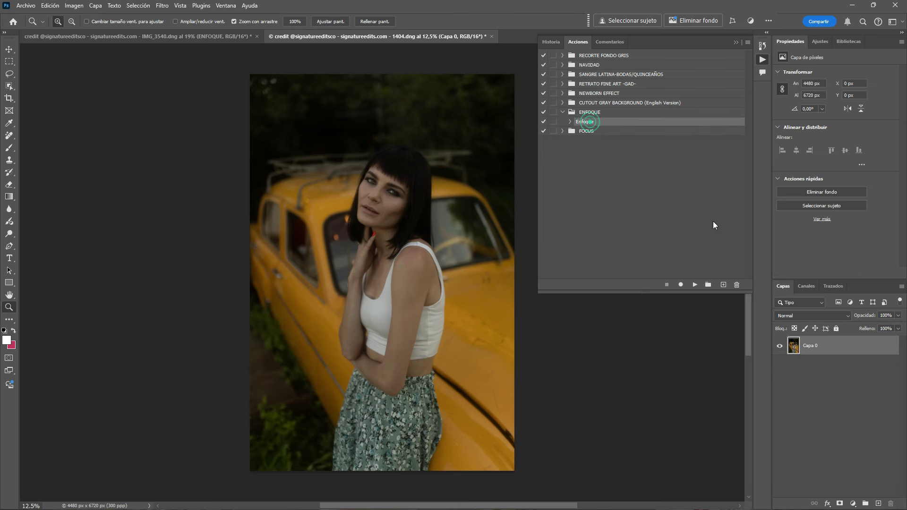
left_click(695, 284)
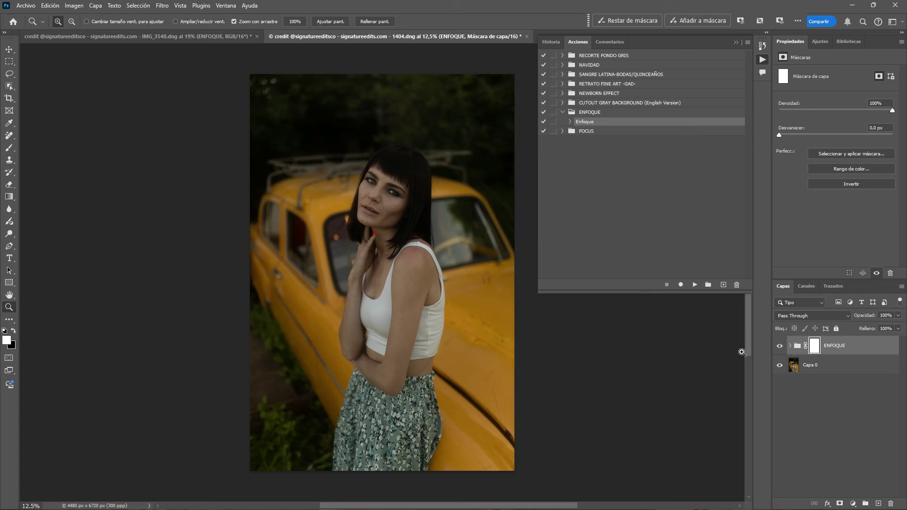
left_click(736, 42)
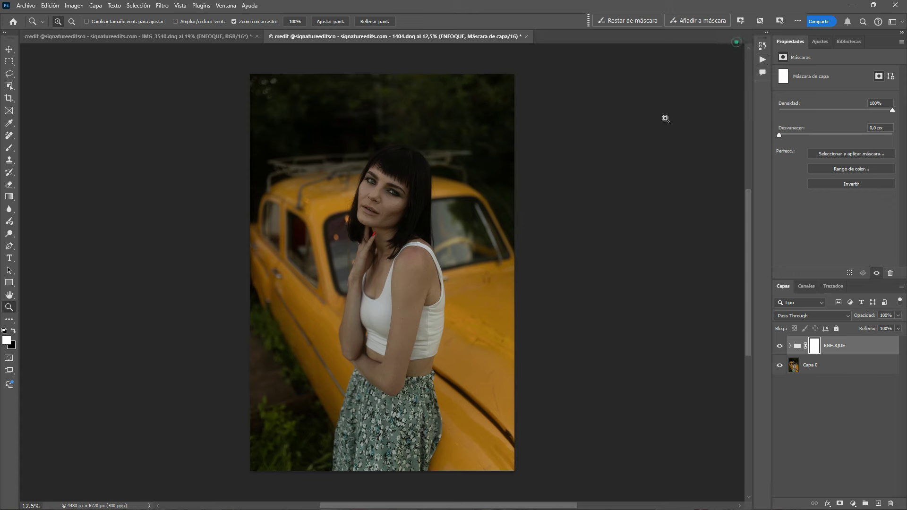
left_click(414, 246)
left_click(414, 246)
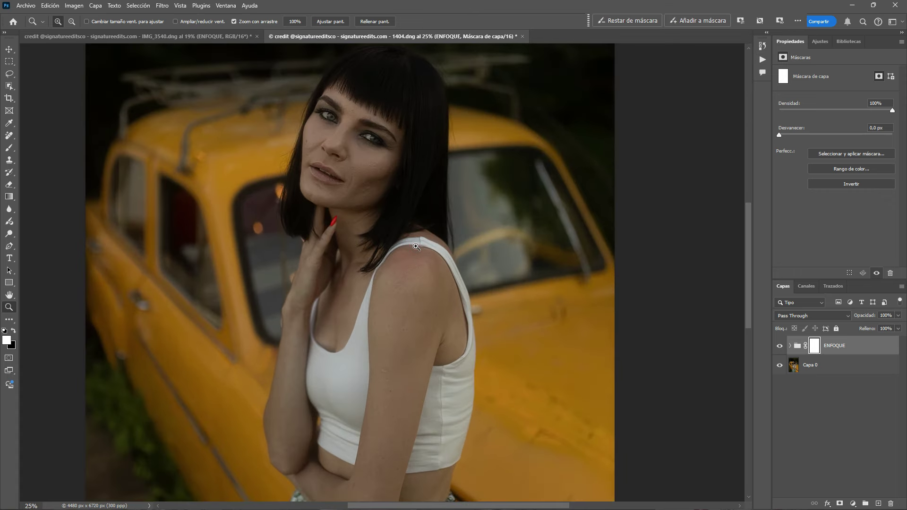
left_click(779, 350)
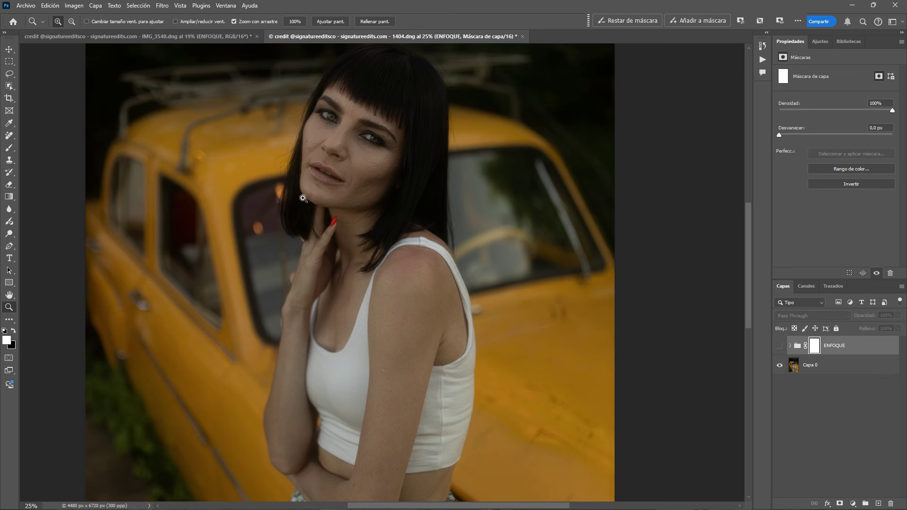
left_click(780, 349)
left_click(780, 349)
left_click(780, 349)
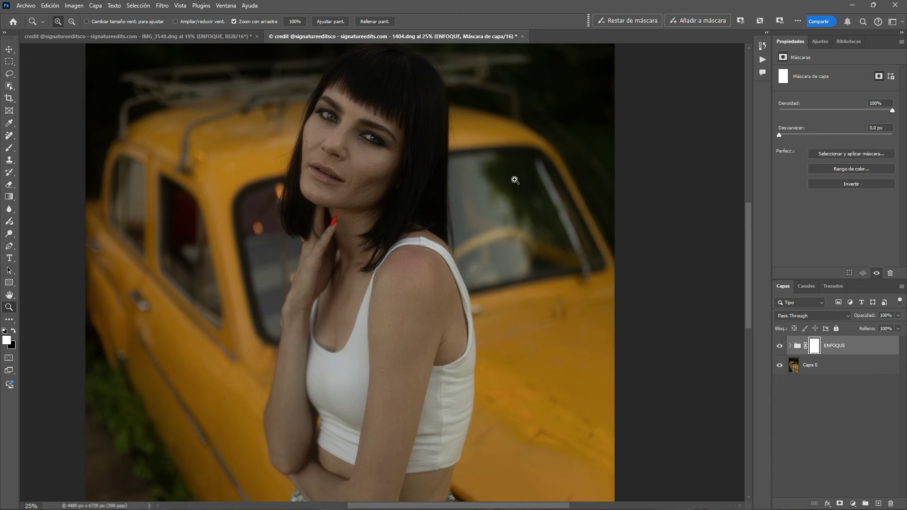
left_click(128, 37)
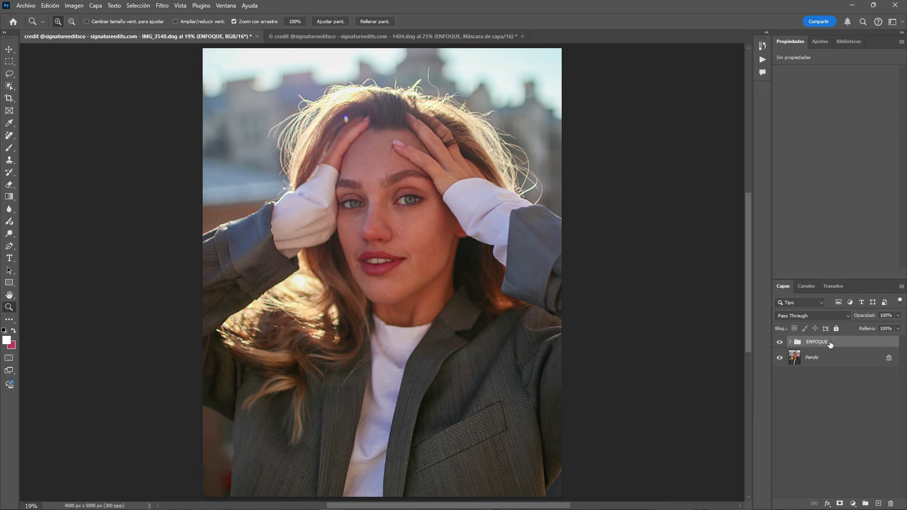
left_click(382, 36)
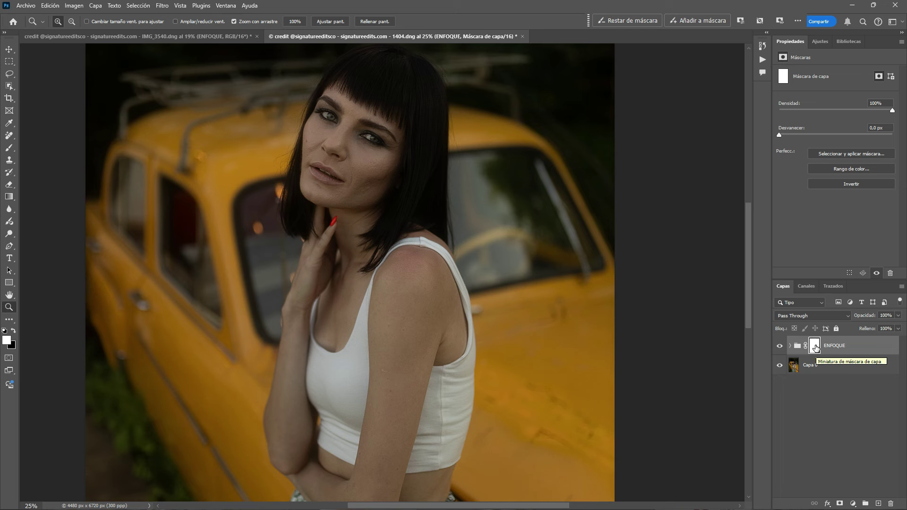
Invert the ENFOQUE group mask and set up the Brush with 51% flow
key("ctrl+i")
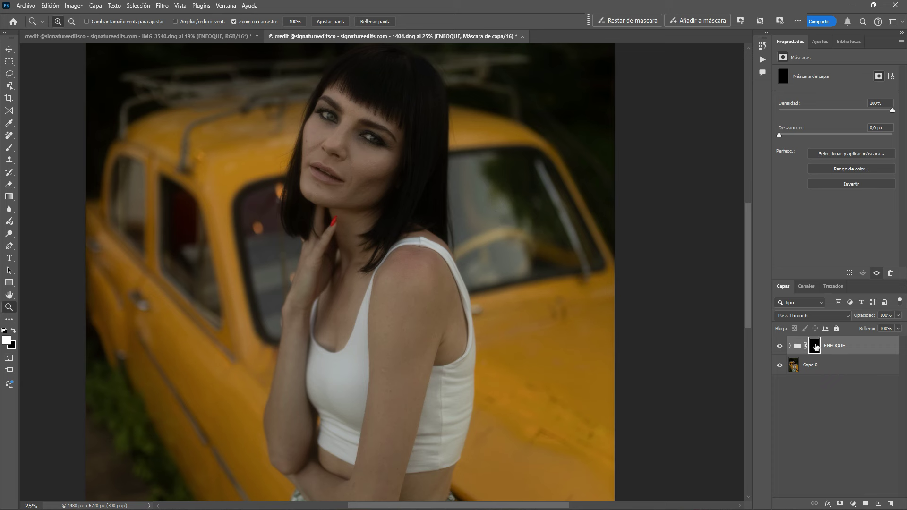
key("b")
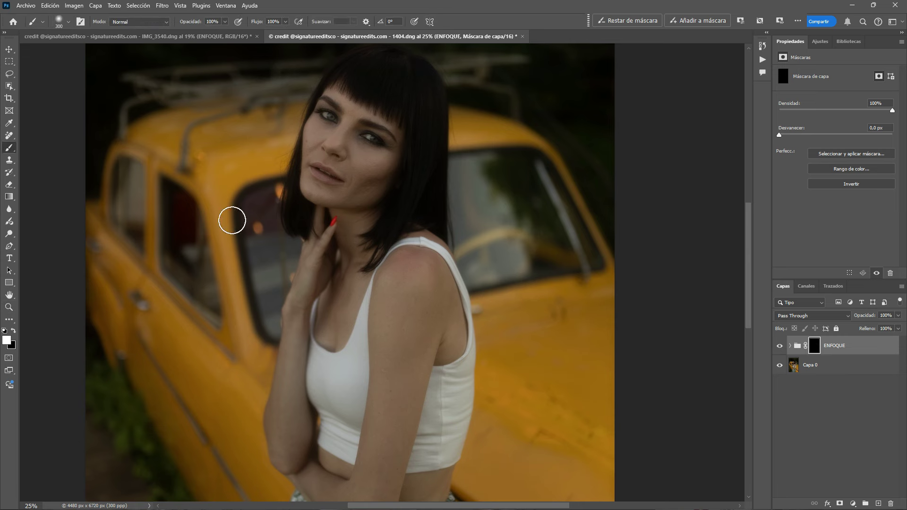
left_click(285, 22)
left_click_drag(287, 31, 264, 31)
Paint the sharpening back onto her eyes and face, then toggle the group to compare
left_click_drag(363, 152, 367, 138)
left_click_drag(337, 191, 336, 146)
left_click(780, 347)
left_click(780, 346)
Select the FOCUS action set, paint sharpening over her hand and neck, and expand ENFOQUE's layers
left_click(762, 59)
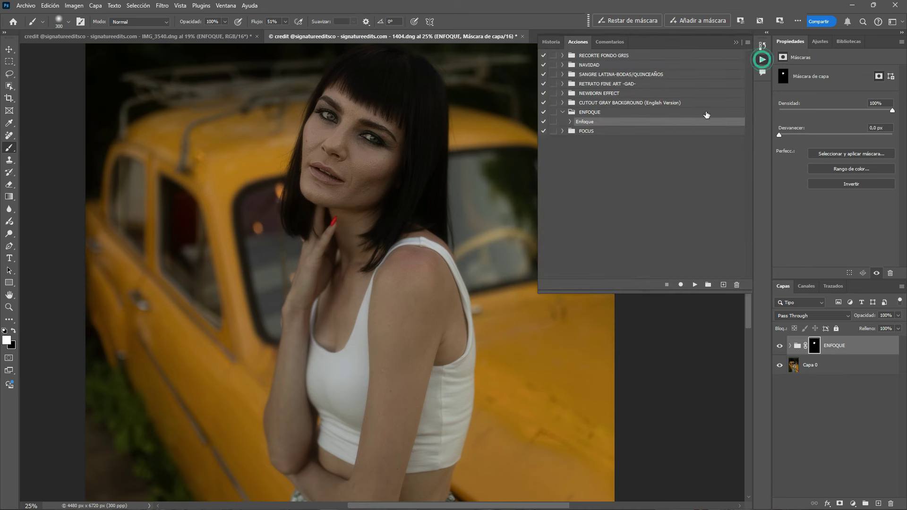
left_click(567, 112)
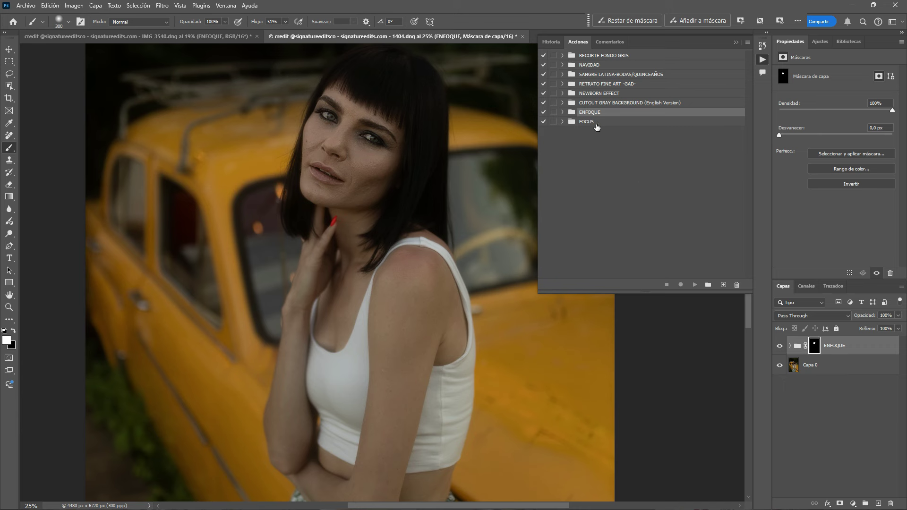
left_click(596, 122)
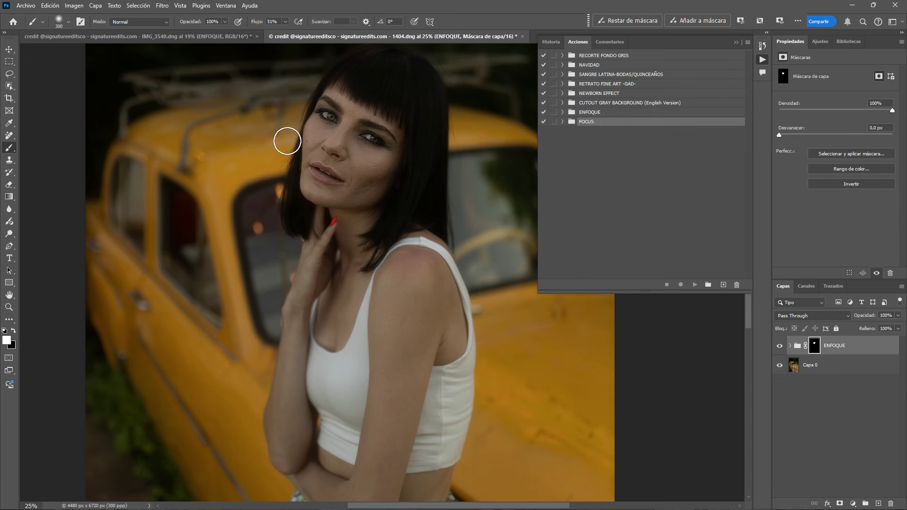
mouse_move(327, 243)
left_mouse_down()
mouse_move(381, 217)
mouse_move(322, 241)
mouse_move(340, 95)
left_mouse_up()
left_click(790, 347)
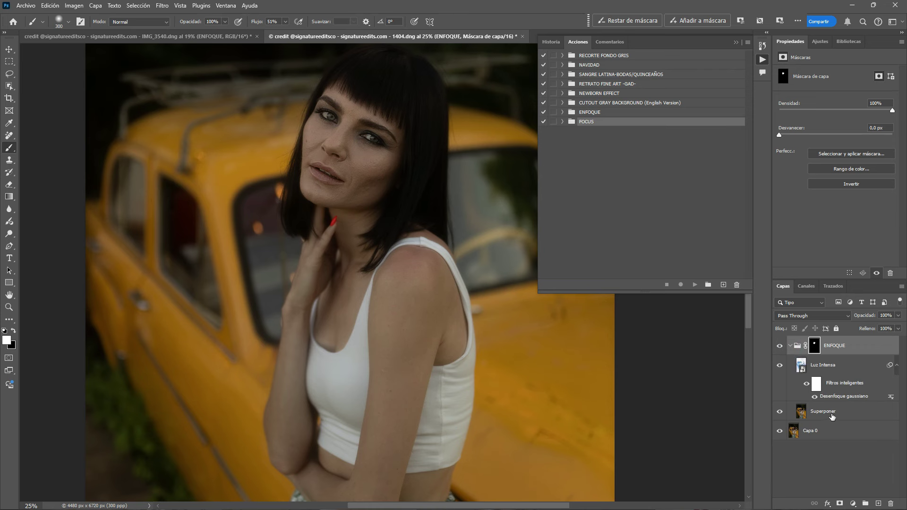
On the Luz Intensa layer, adjust the Desenfoque gaussiano smart filter radius to 6,0 pixels
left_click(830, 414)
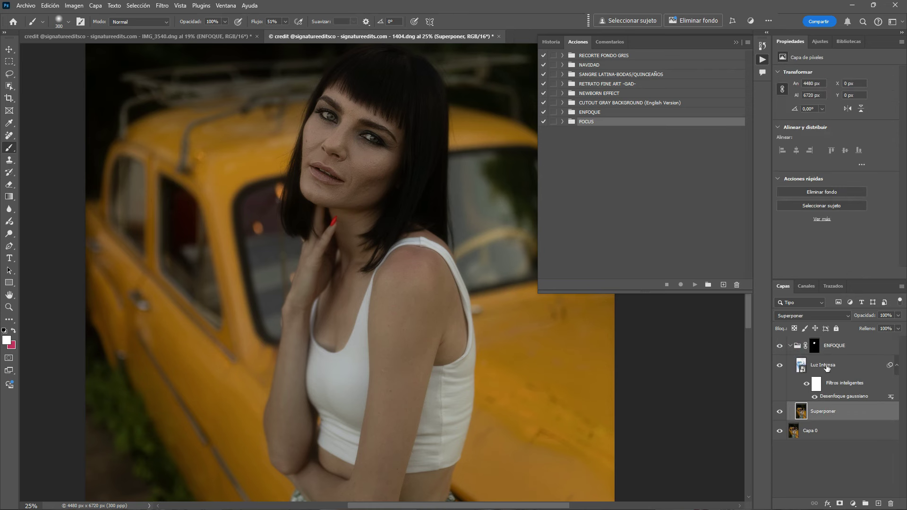
left_click(824, 367)
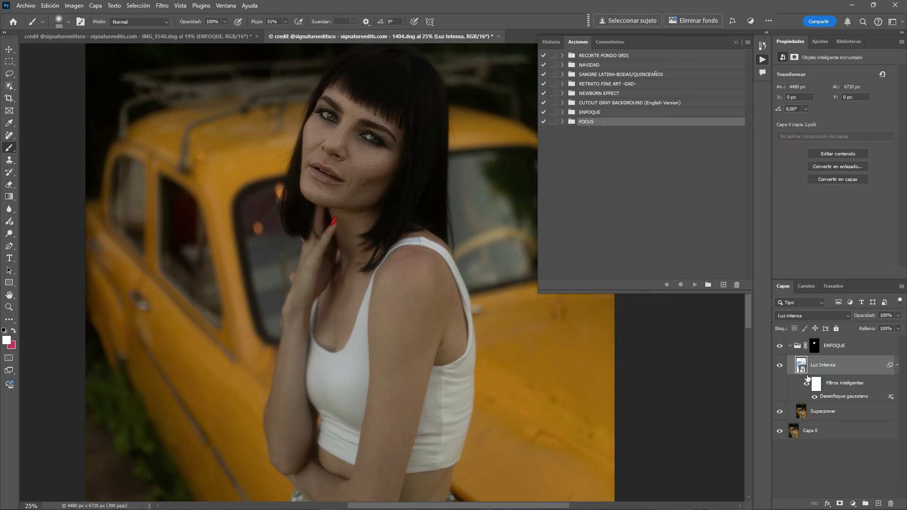
double_click(841, 397)
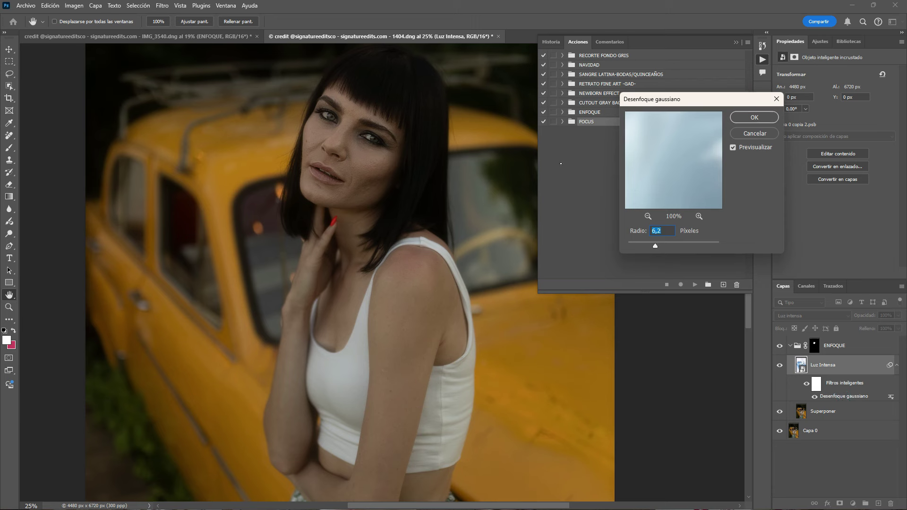
left_click(691, 244)
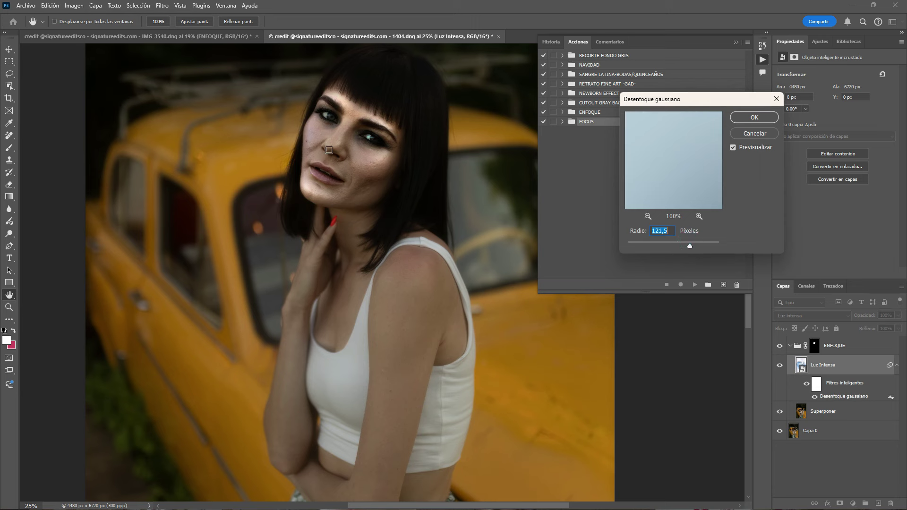
left_click(703, 243)
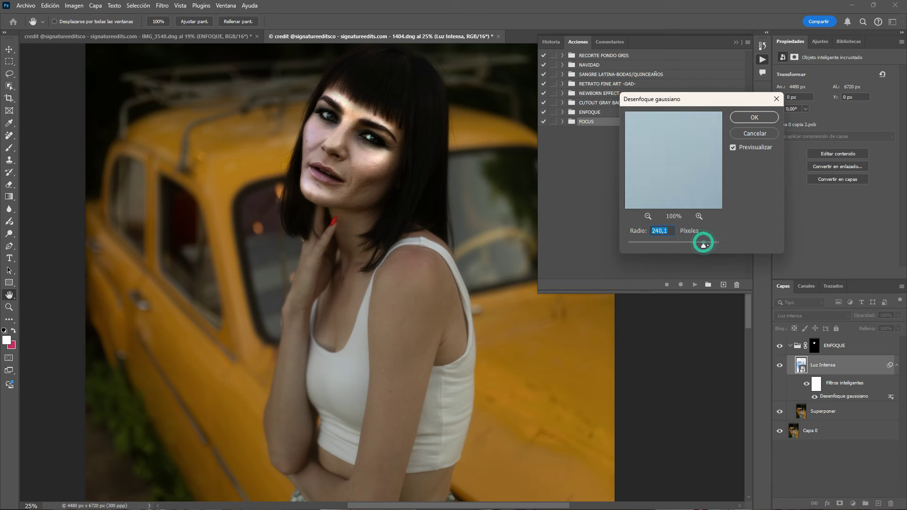
left_click(662, 244)
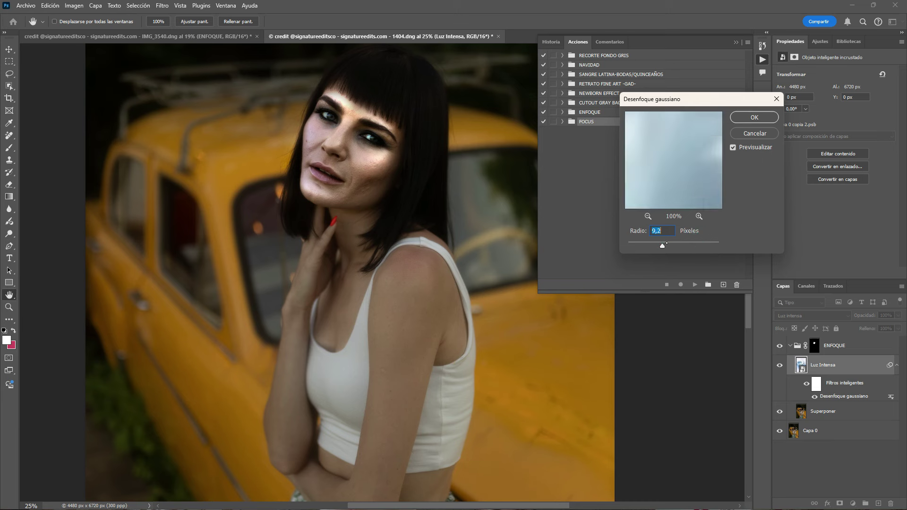
left_click(658, 244)
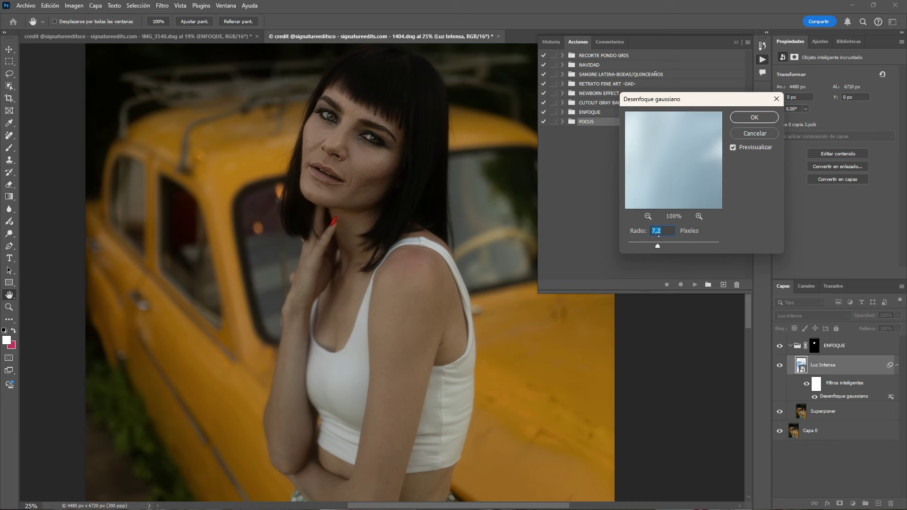
left_click(654, 244)
Confirm the 6,0 px blur, collapse the ENFOQUE group and actions list, and fit the photo on screen
left_click(754, 117)
key("b")
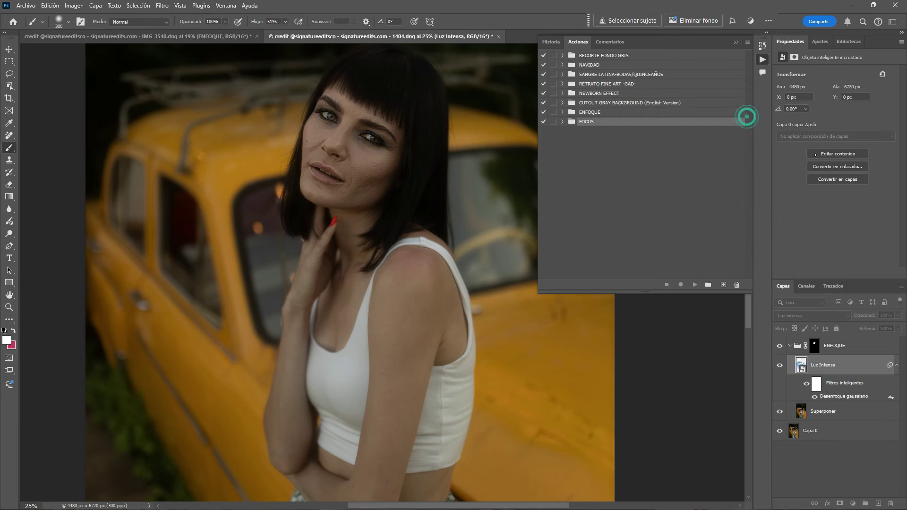
left_click(791, 346)
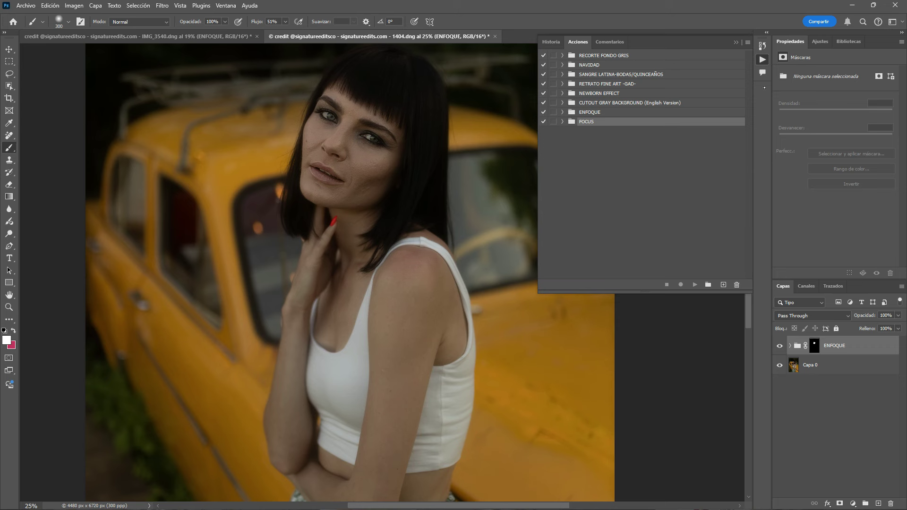
left_click(736, 42)
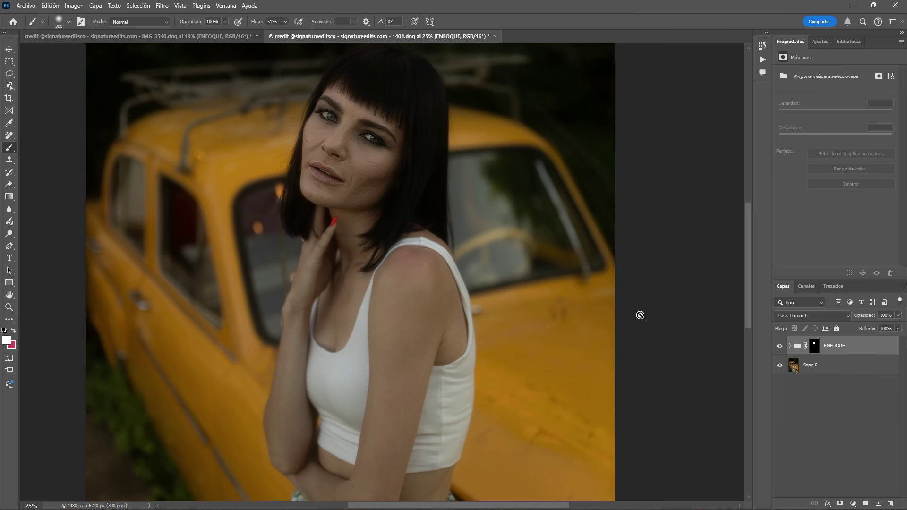
key("ctrl+0")
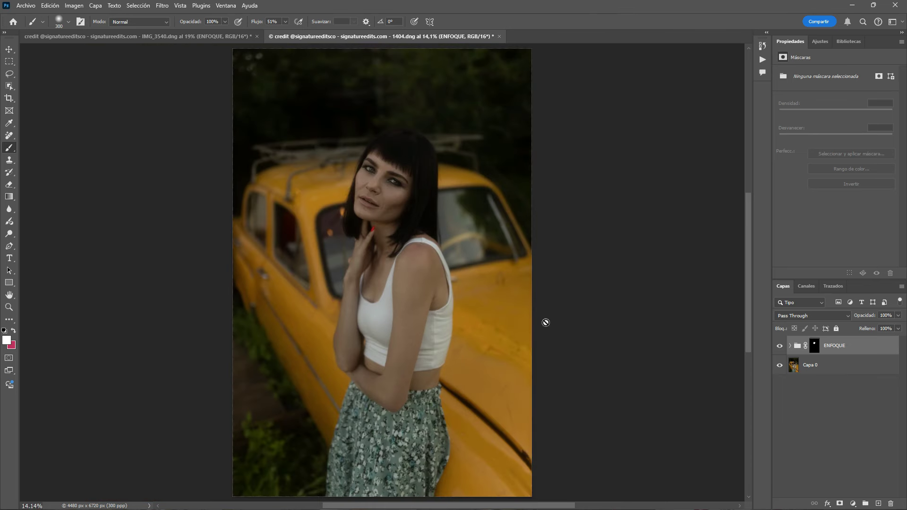